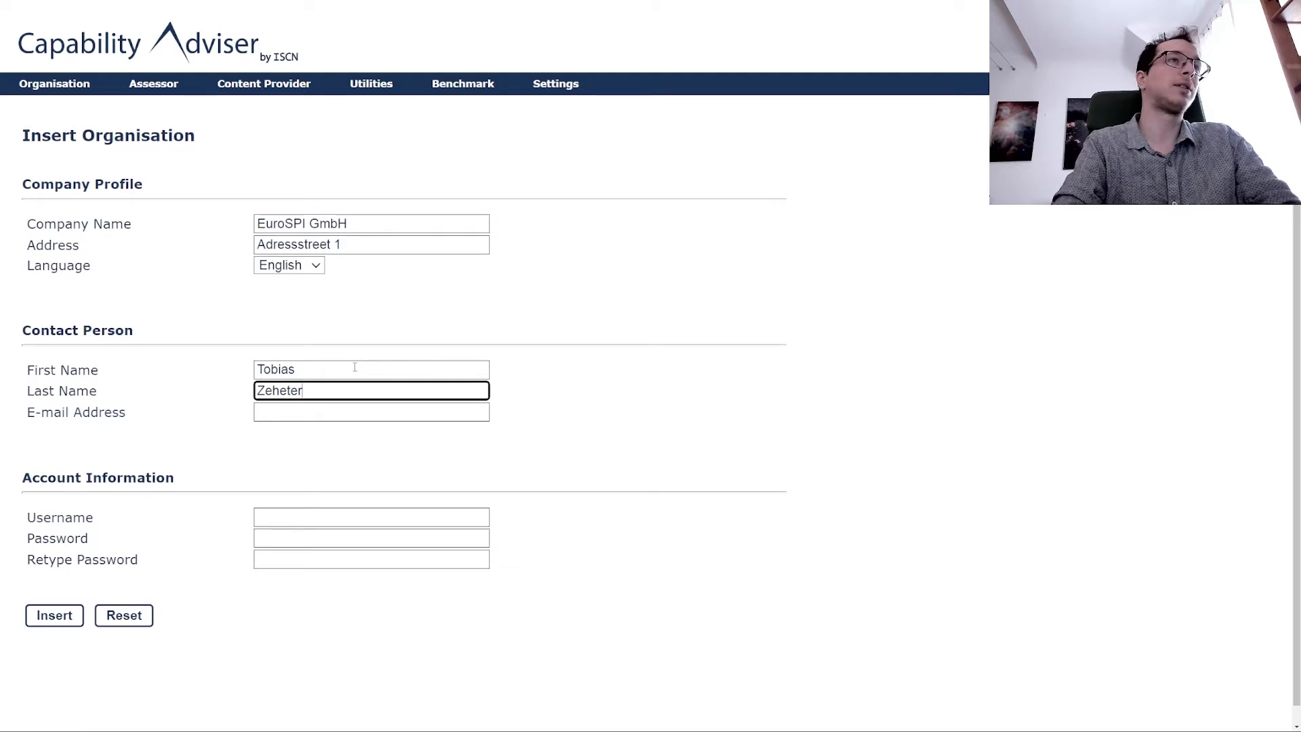
Correct the spelling of the contact person's last name and enter the contact's e-mail address.
key(Tab)
key(shift+Tab)
key(Right)
key(BackSpace)
key(BackSpace)
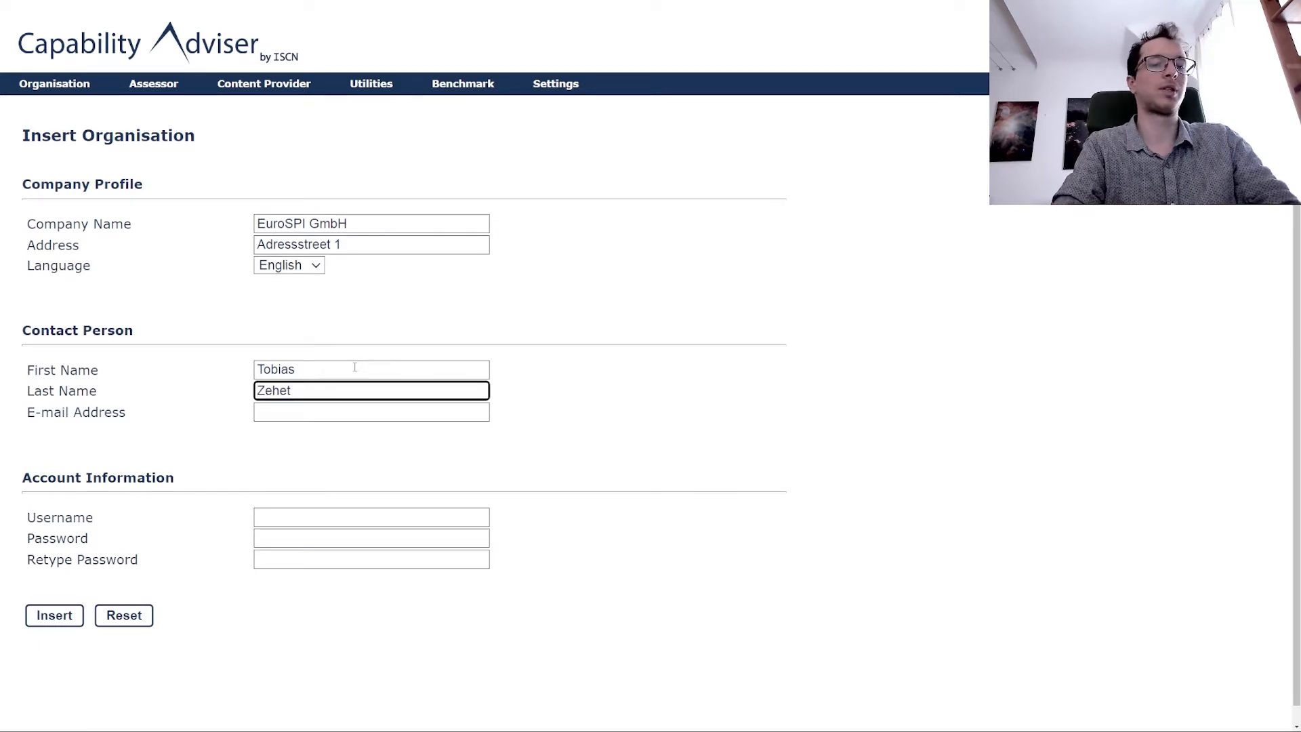
key(Tab)
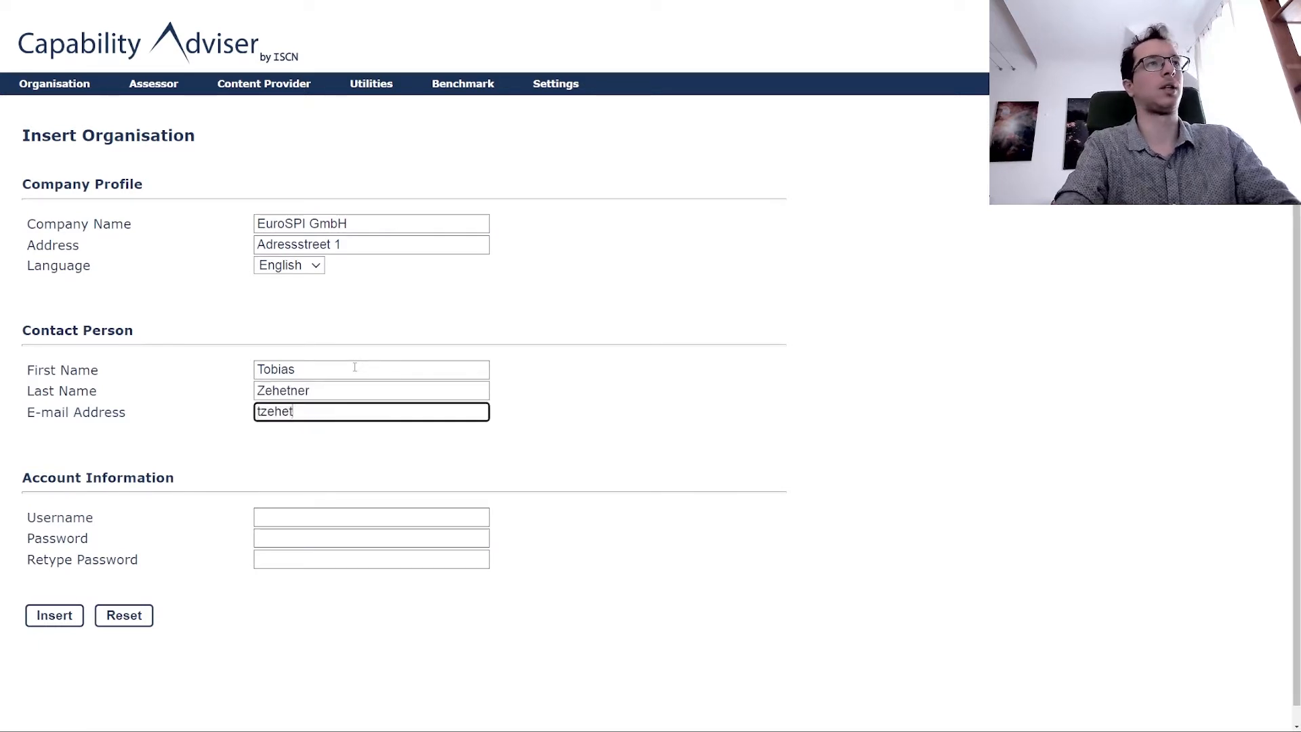
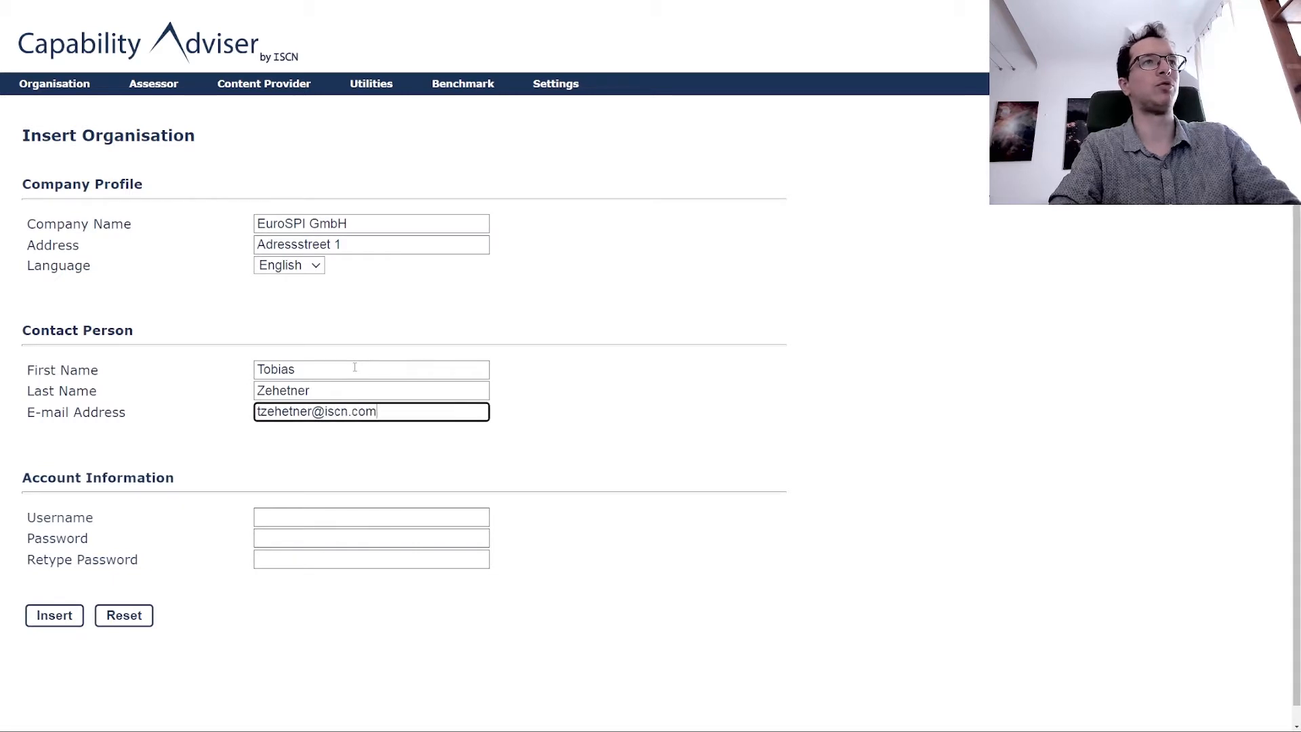
Enter the organisation's username and type the password in both password fields.
key(Tab)
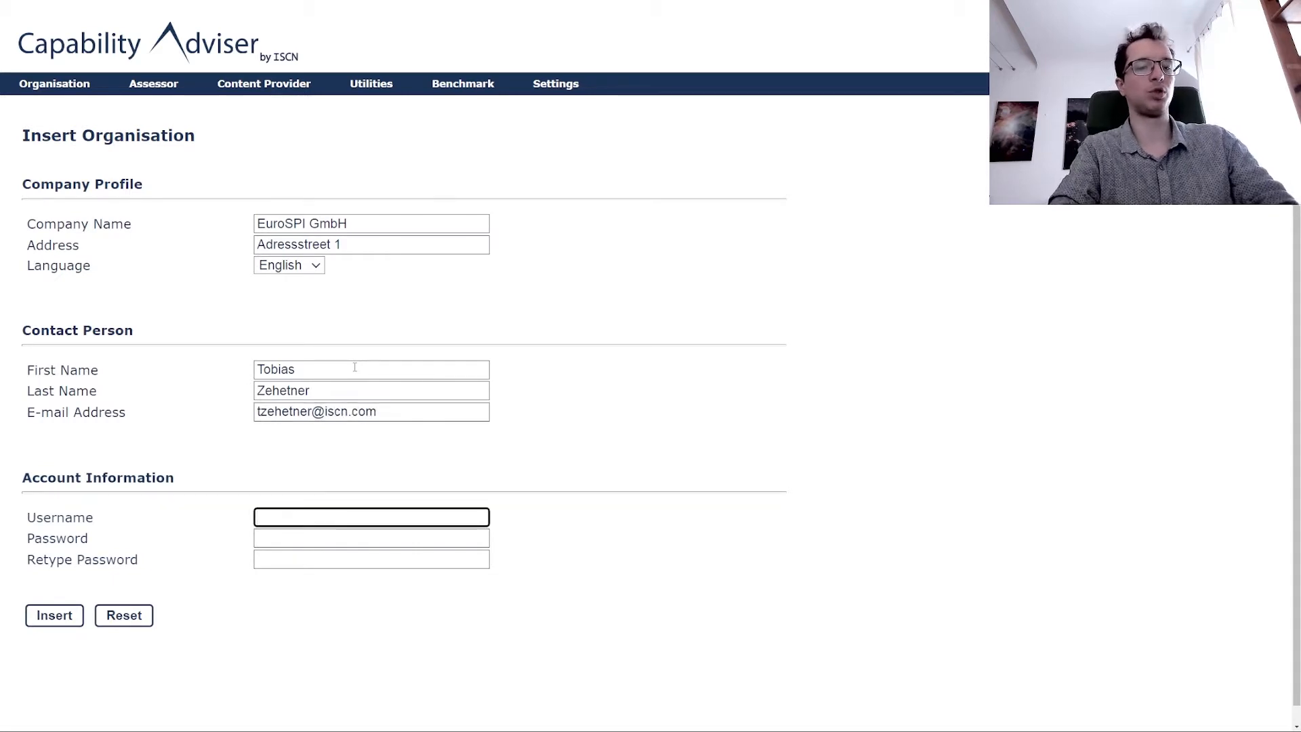
text(zehetner)
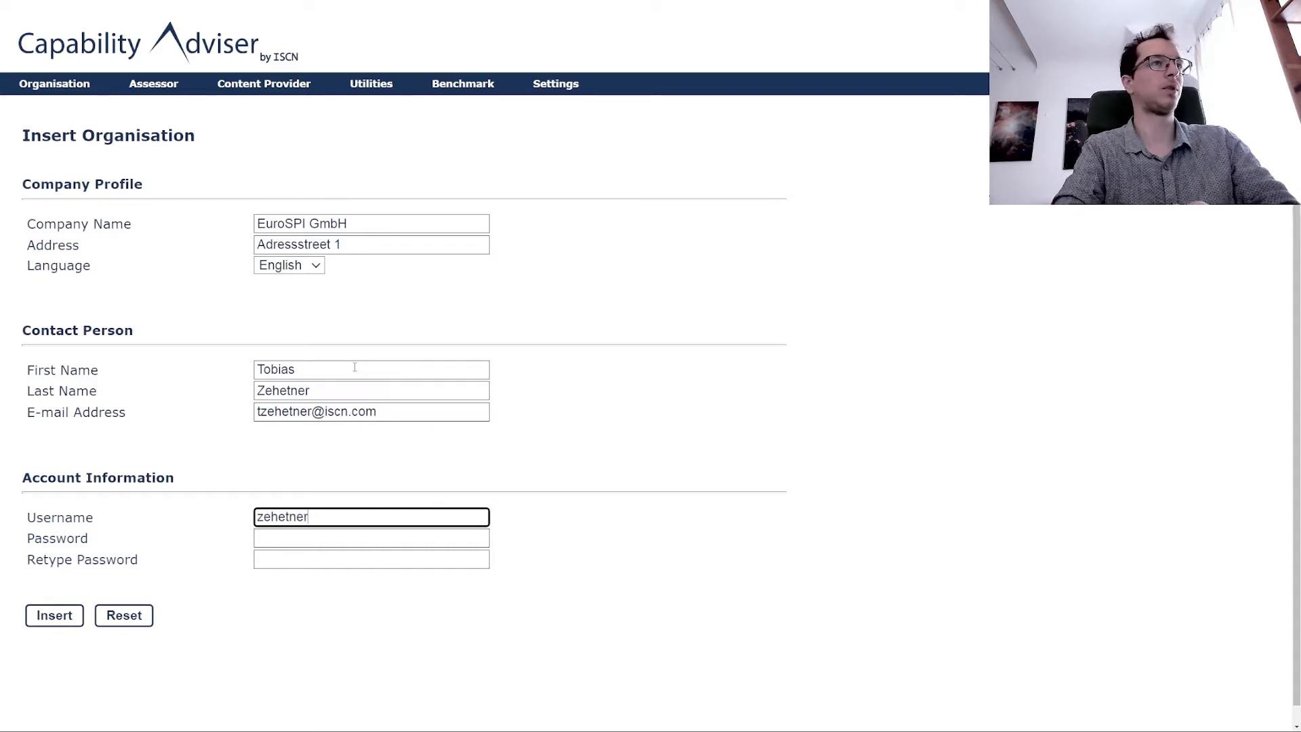
key(Tab)
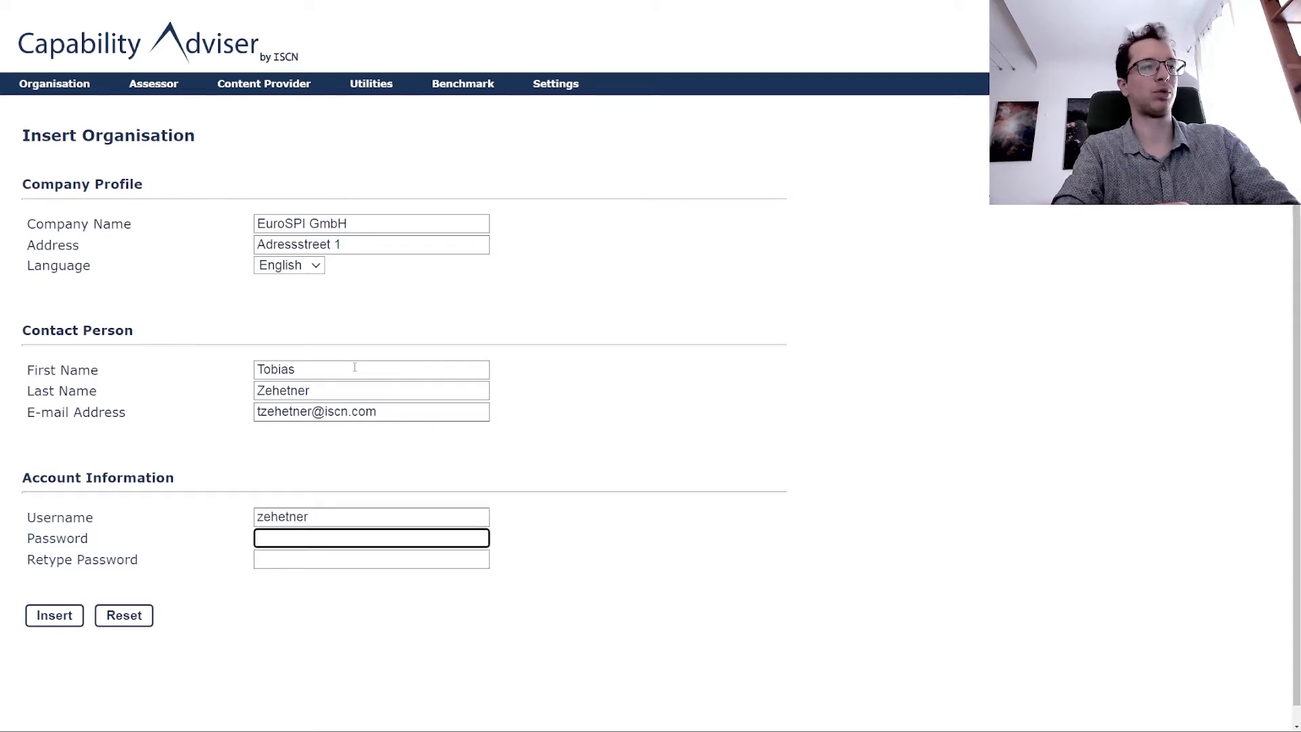
text(•••••)
key(Tab)
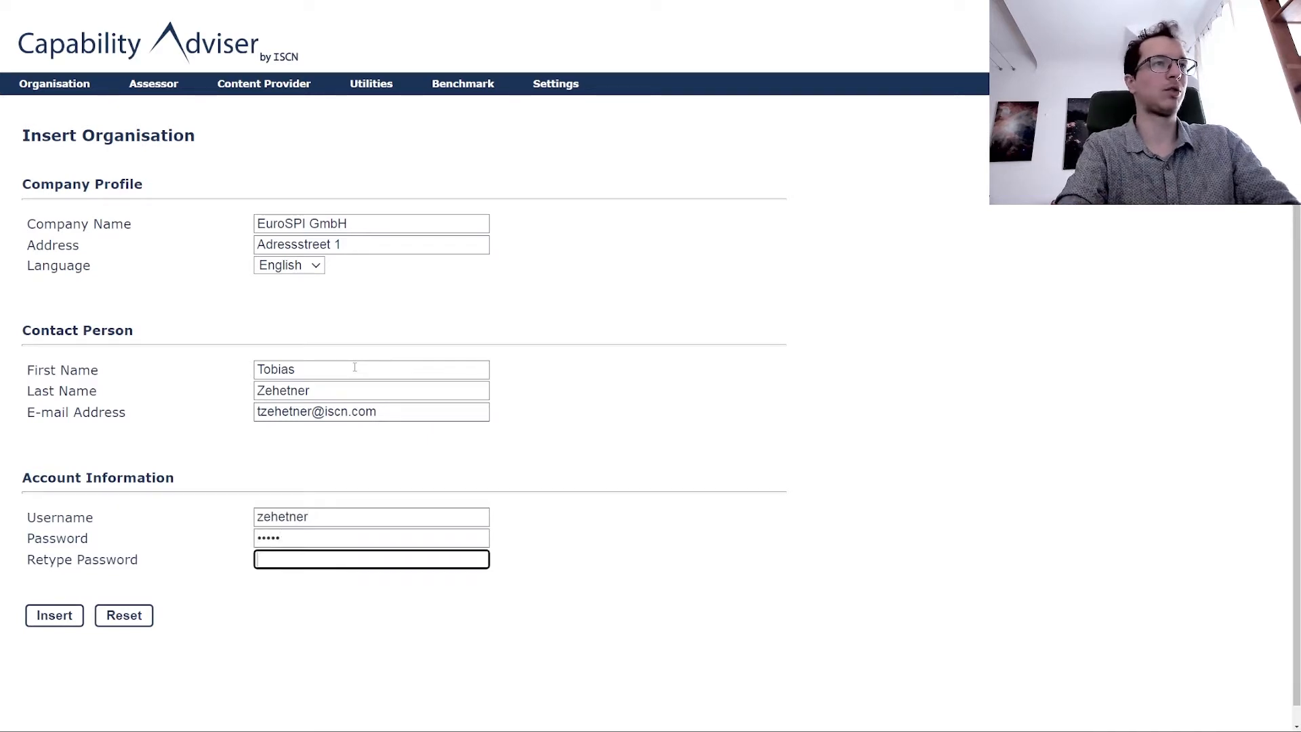
text(•••••)
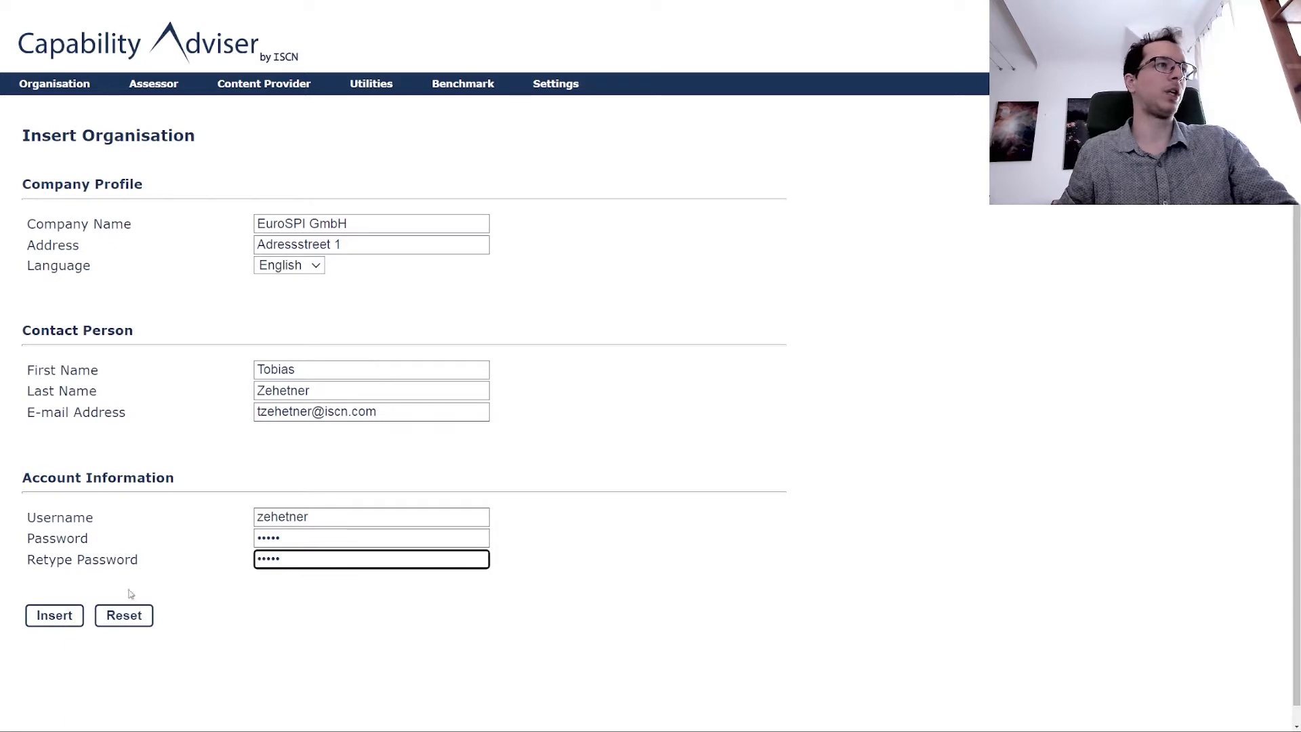
After the too-short error, re-enter a 13-character password twice and insert EuroSPI GmbH.
click(54, 615)
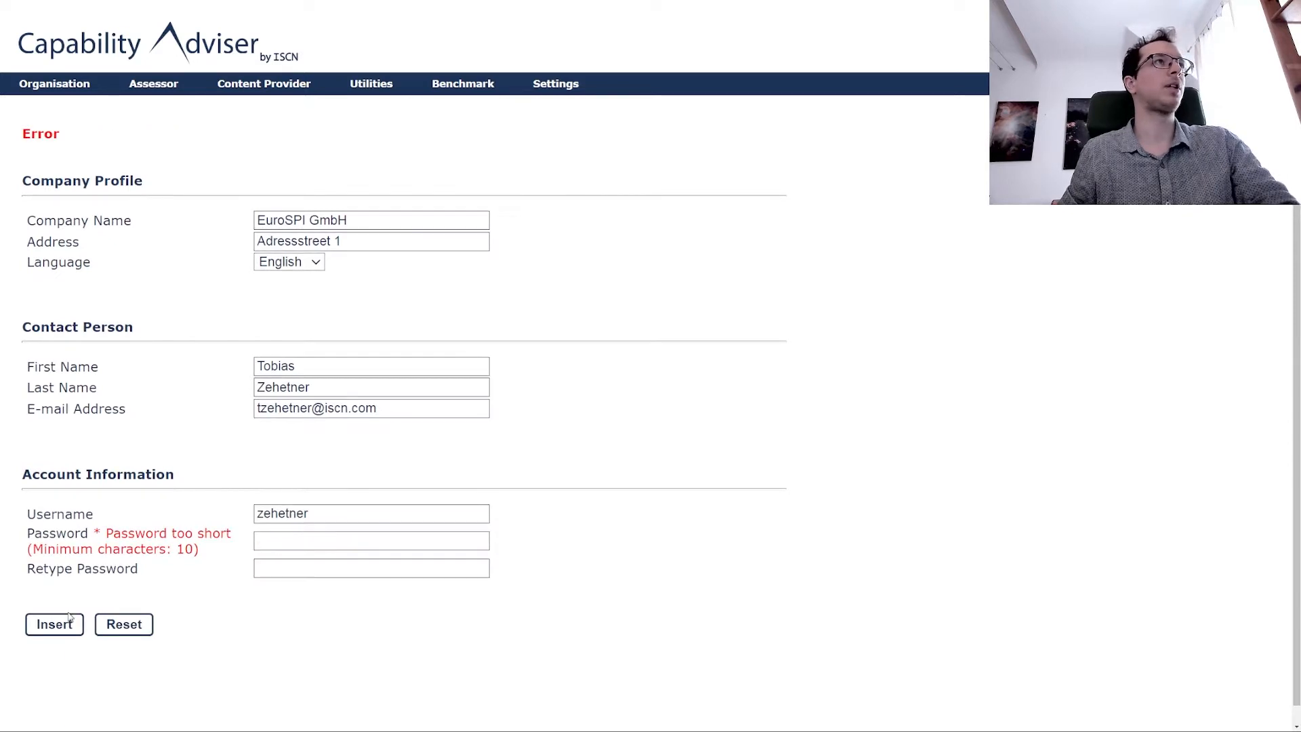
click(265, 542)
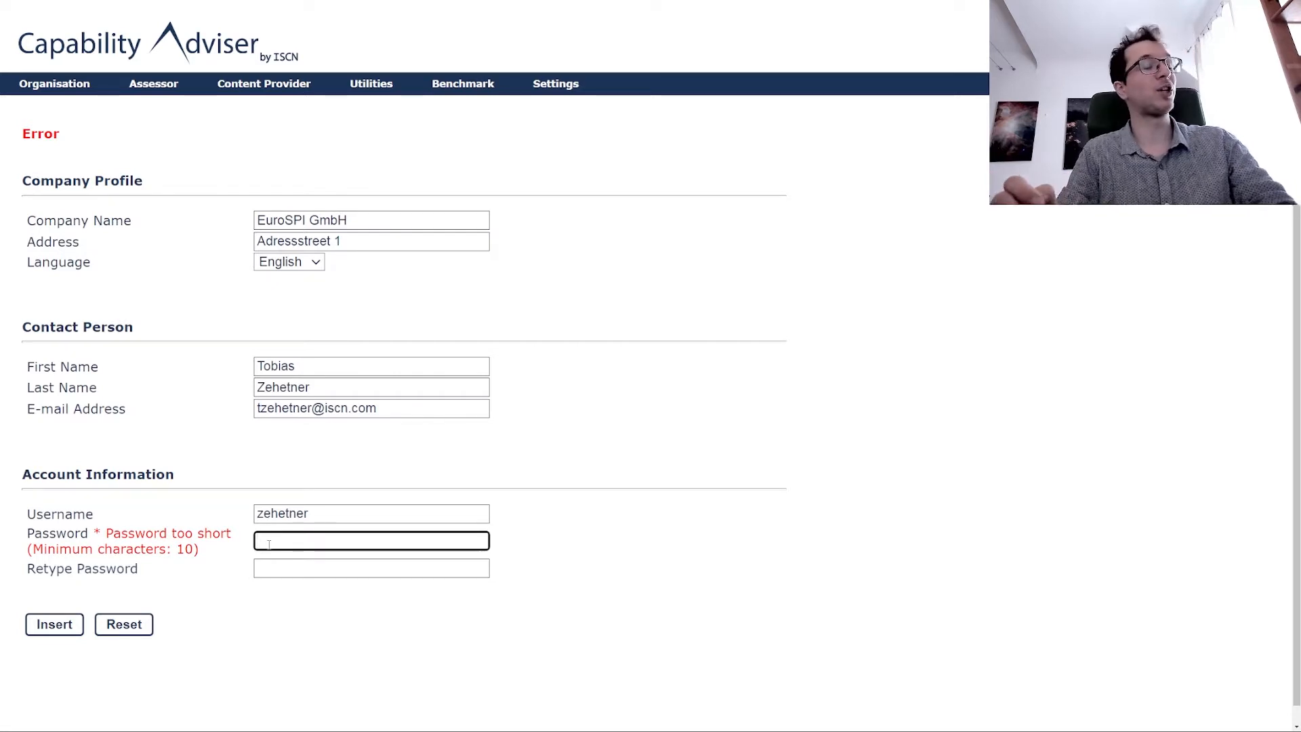
text(••••••)
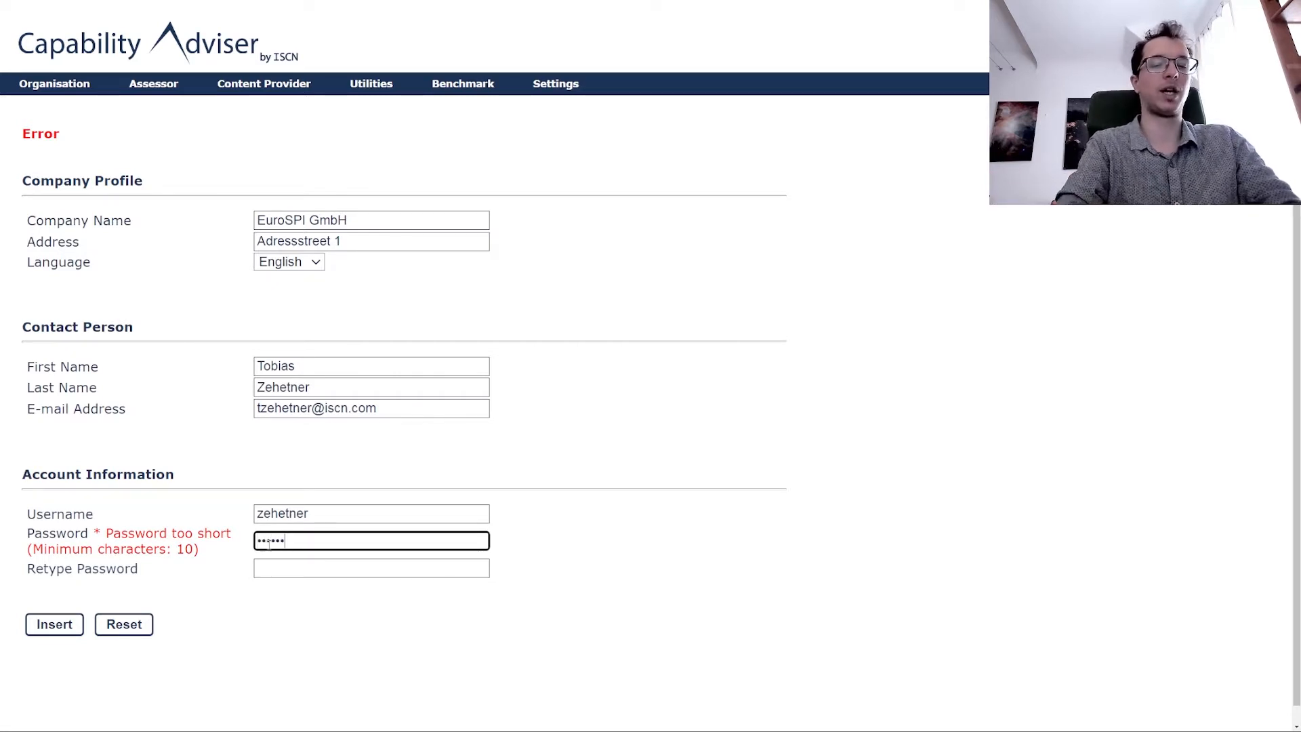
text(•••••••)
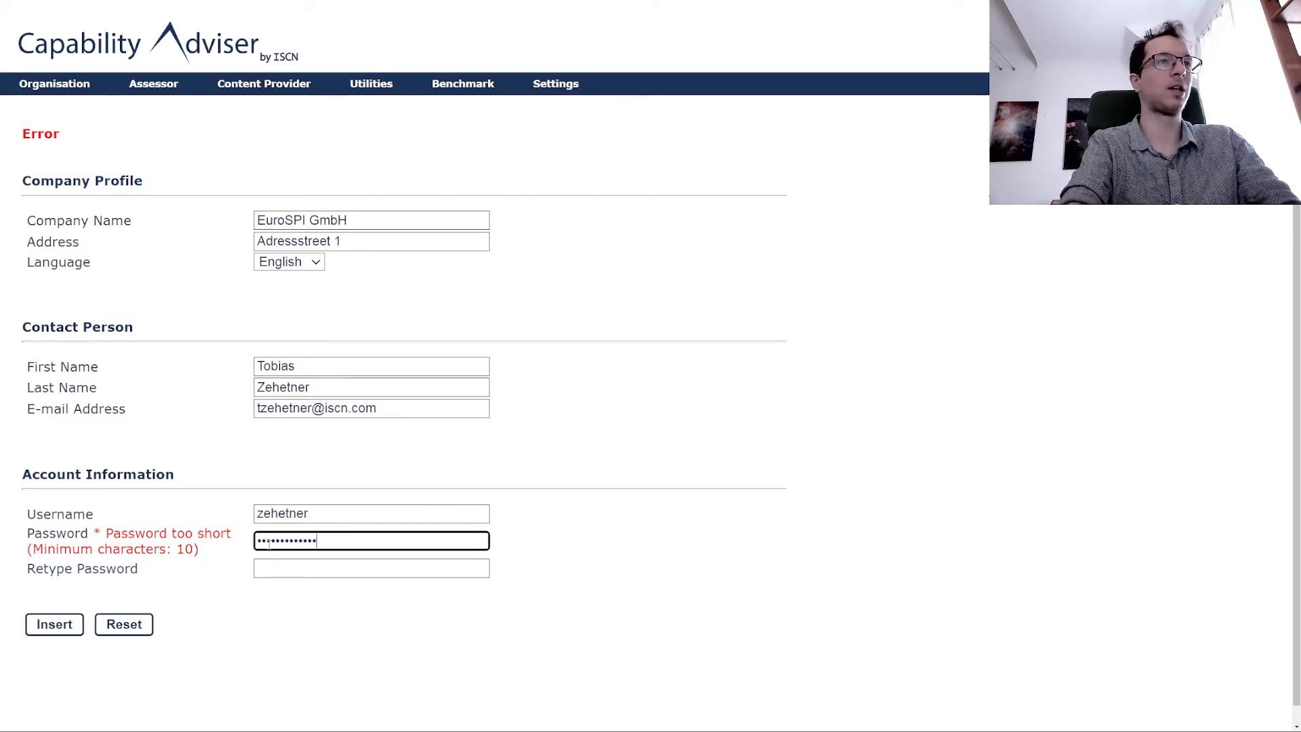
key(Tab)
text(••••••)
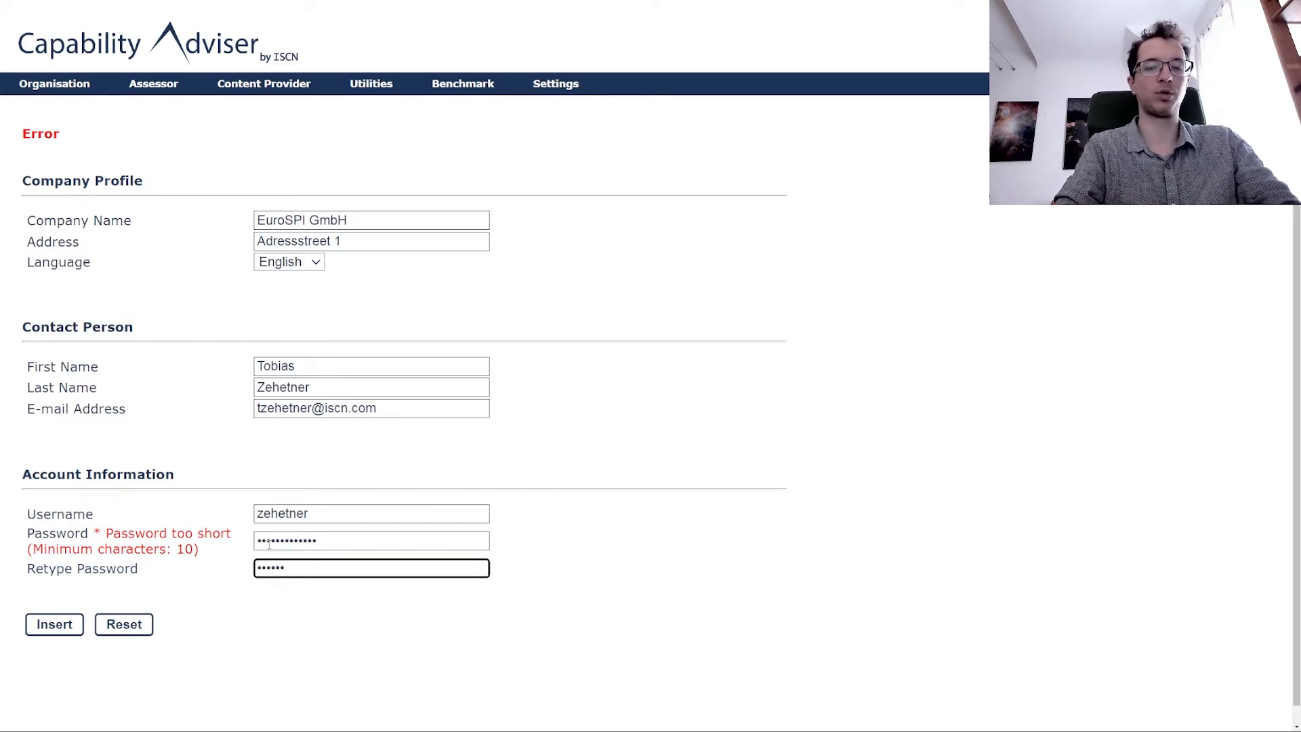
text(•••••••)
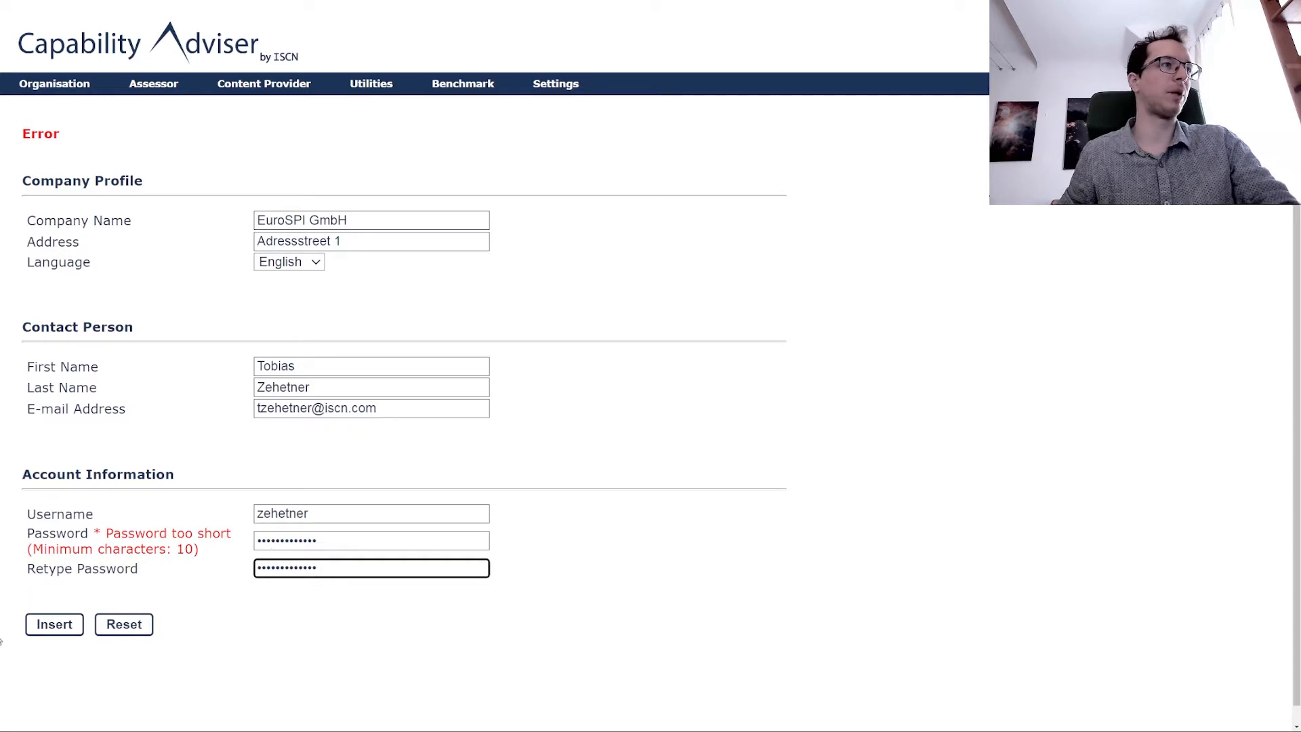
click(38, 632)
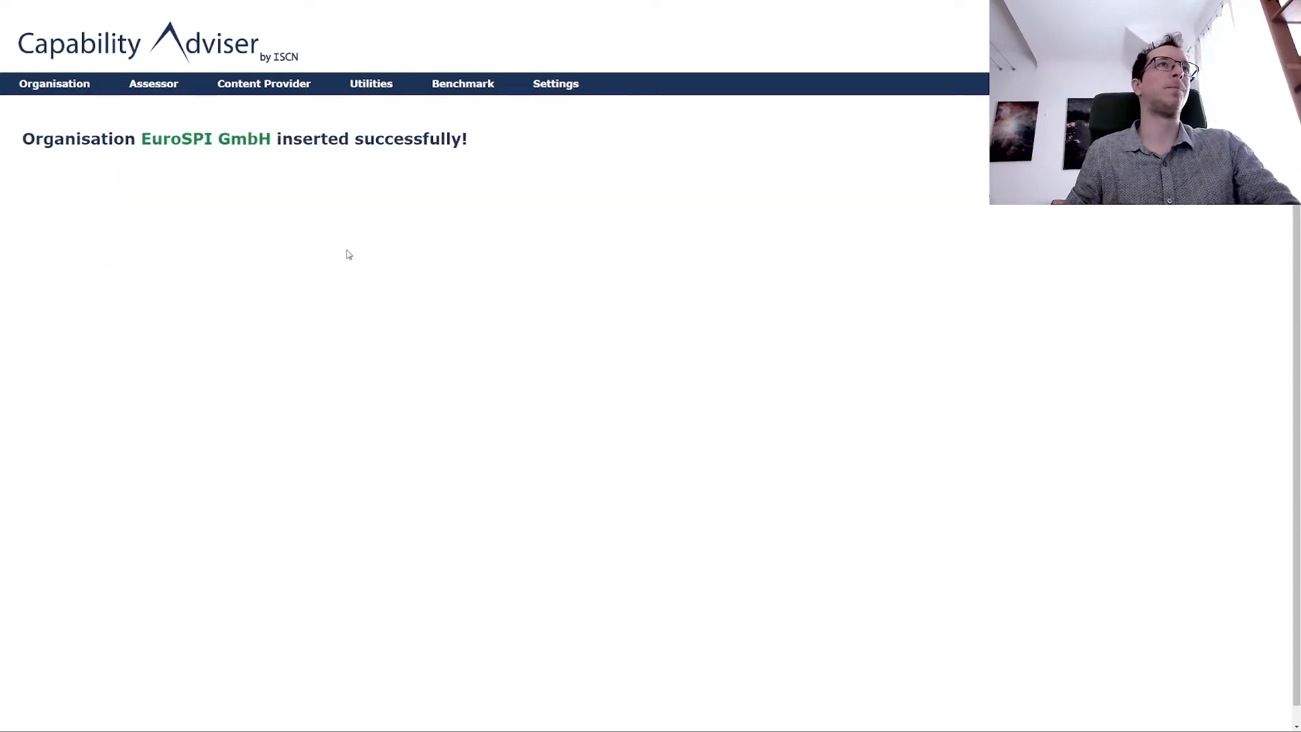
Check the organisation list under Organisation > Edit, then open a blank Insert Assessor form.
mouse_move(75, 92)
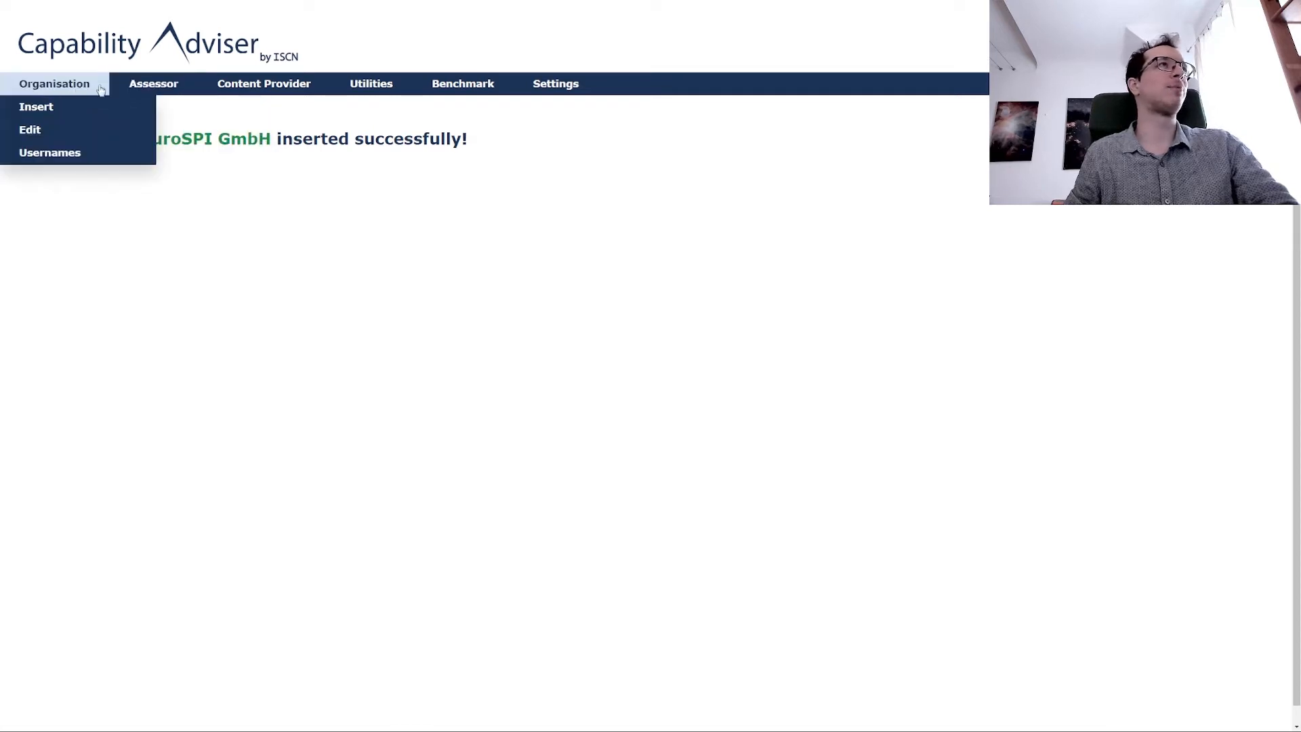
click(39, 129)
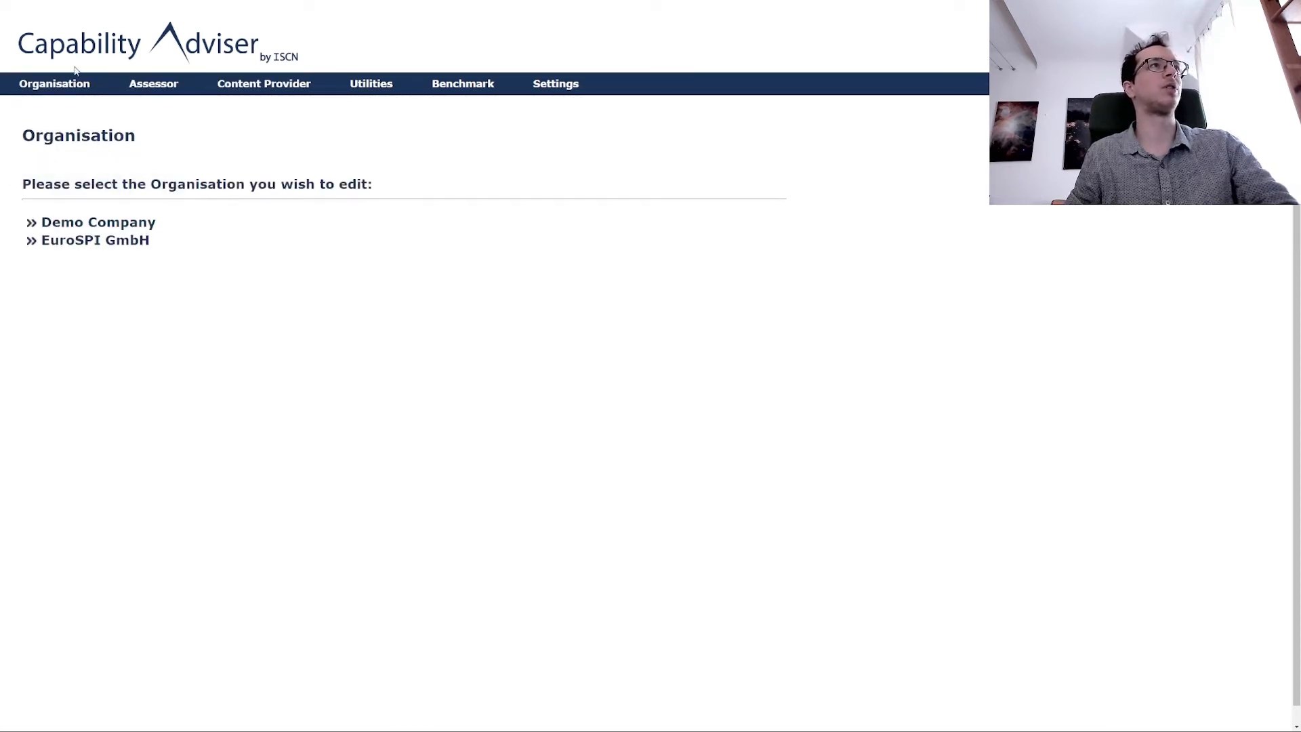
mouse_move(153, 83)
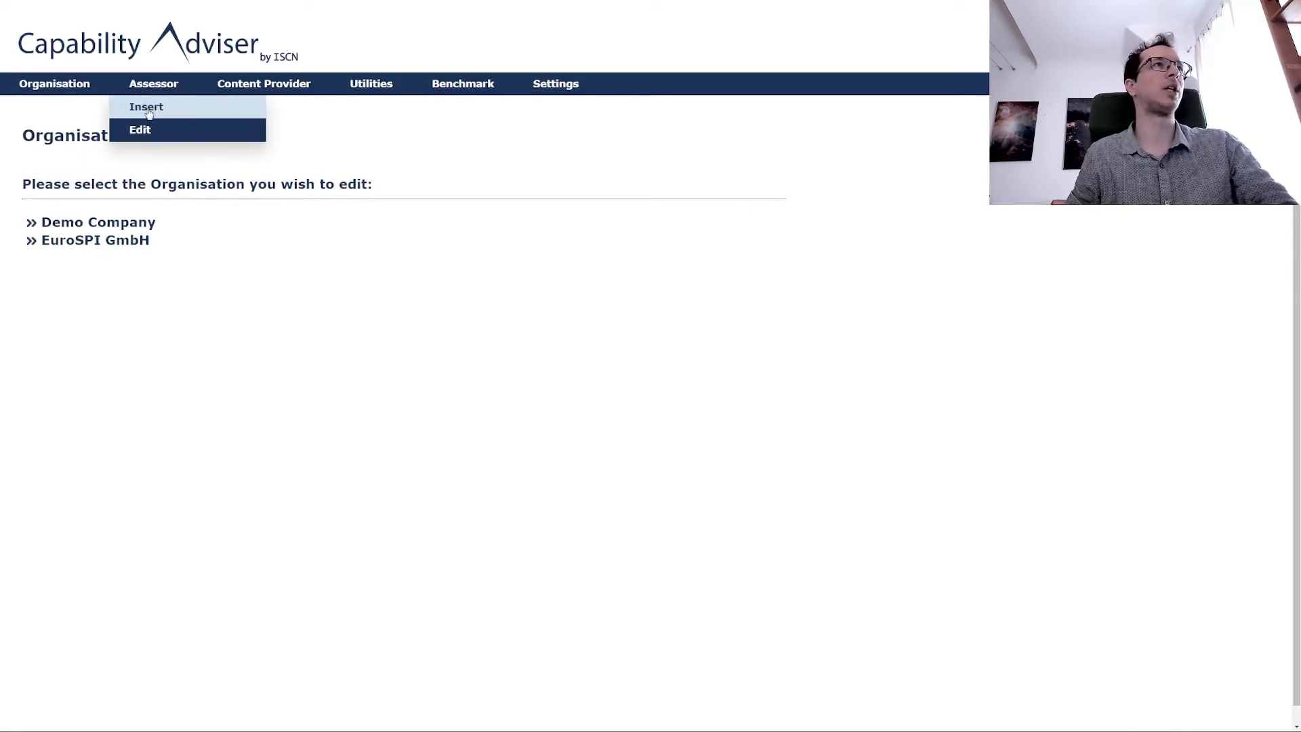
click(149, 112)
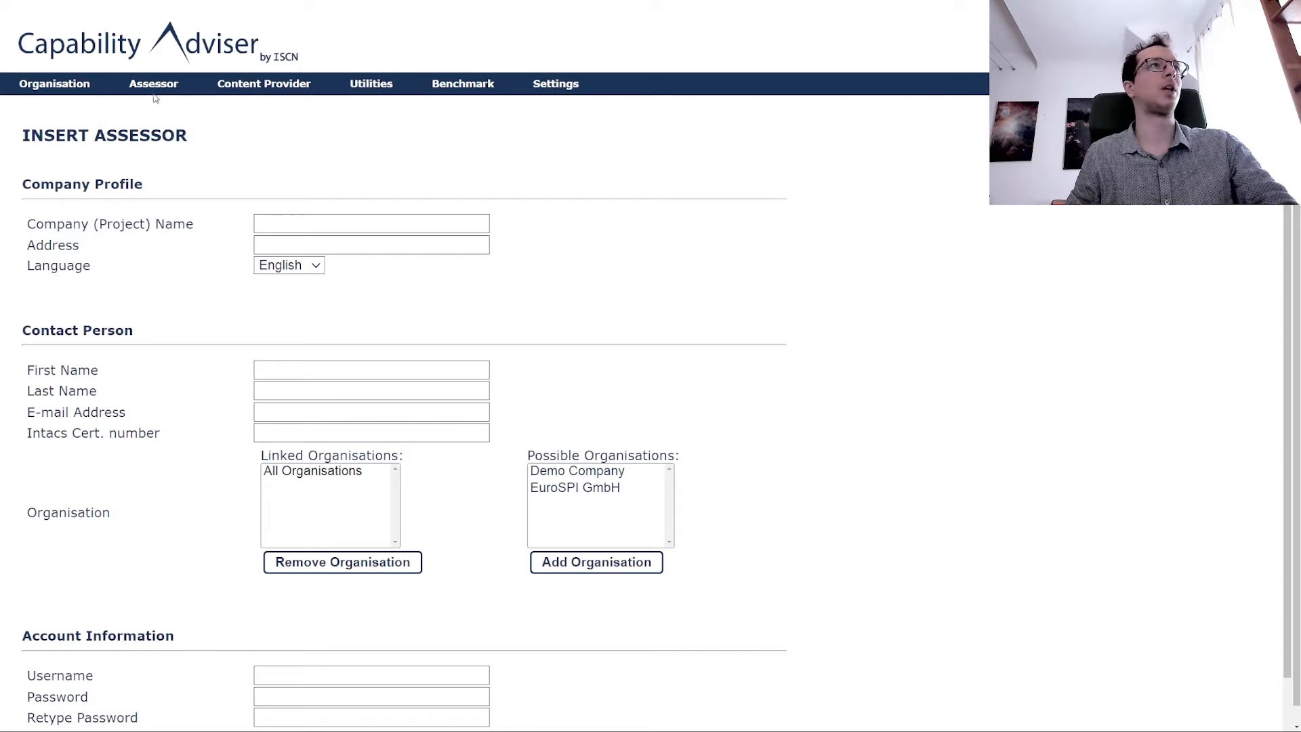
mouse_move(381, 85)
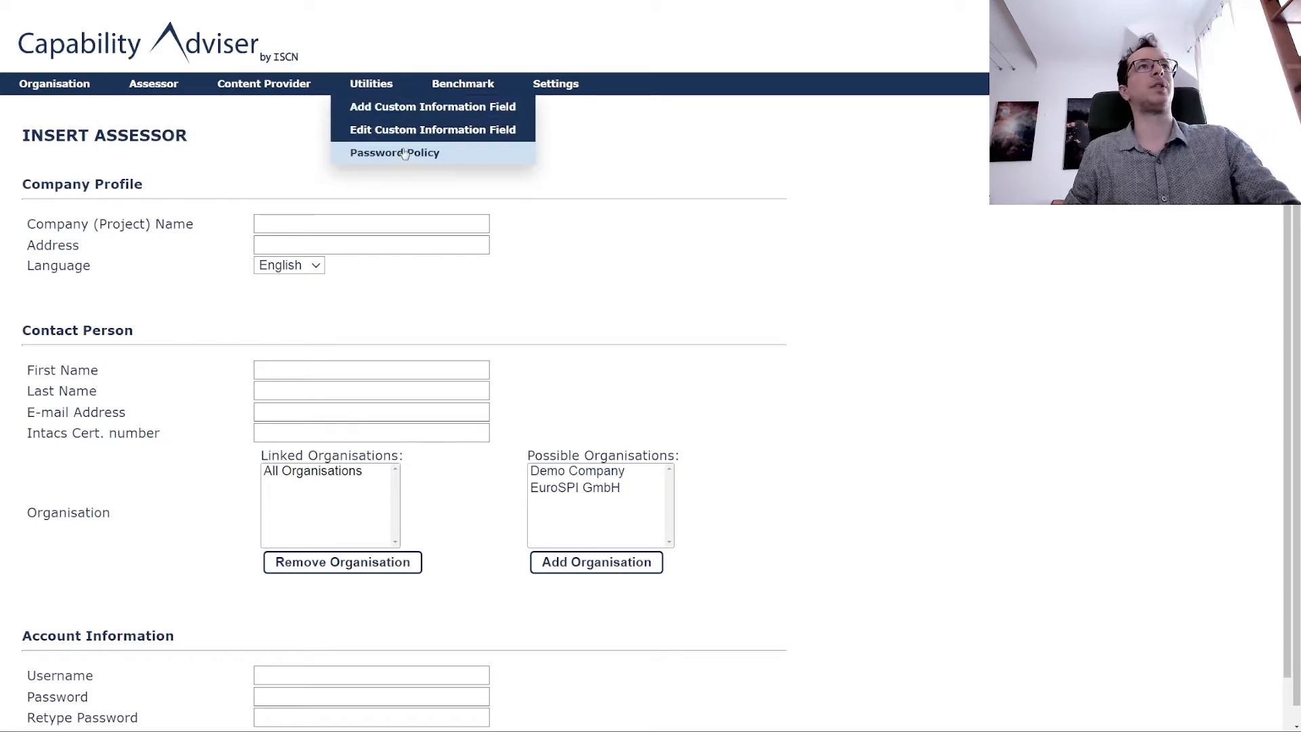
Review the Password Policy: length 10 with digits, capitals and special characters required.
click(404, 154)
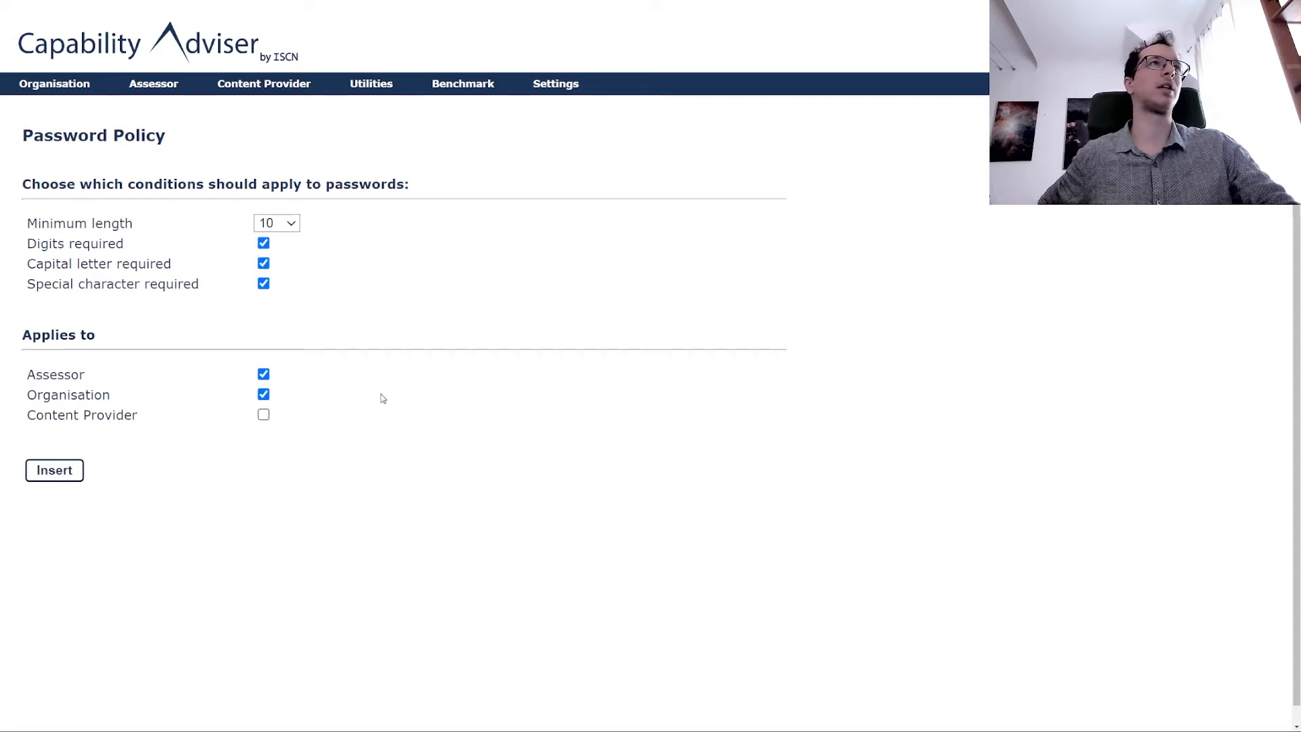
mouse_move(153, 84)
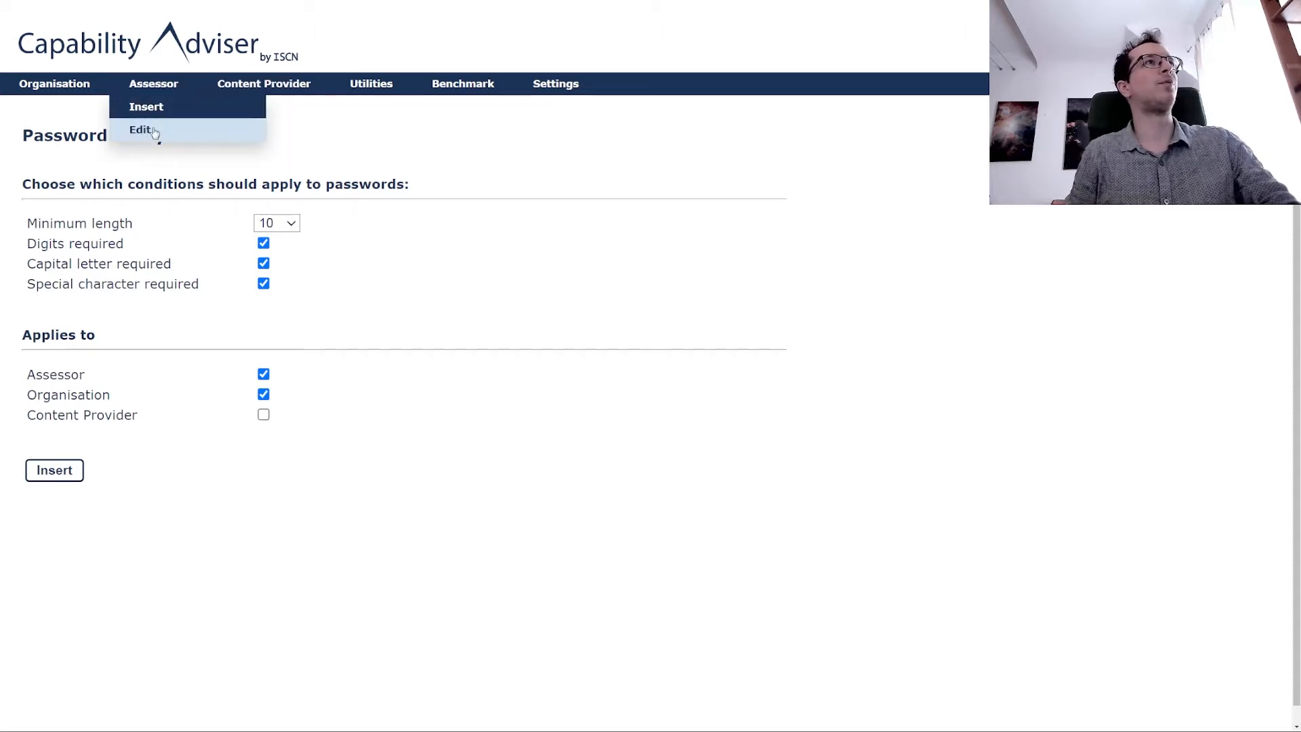
click(155, 131)
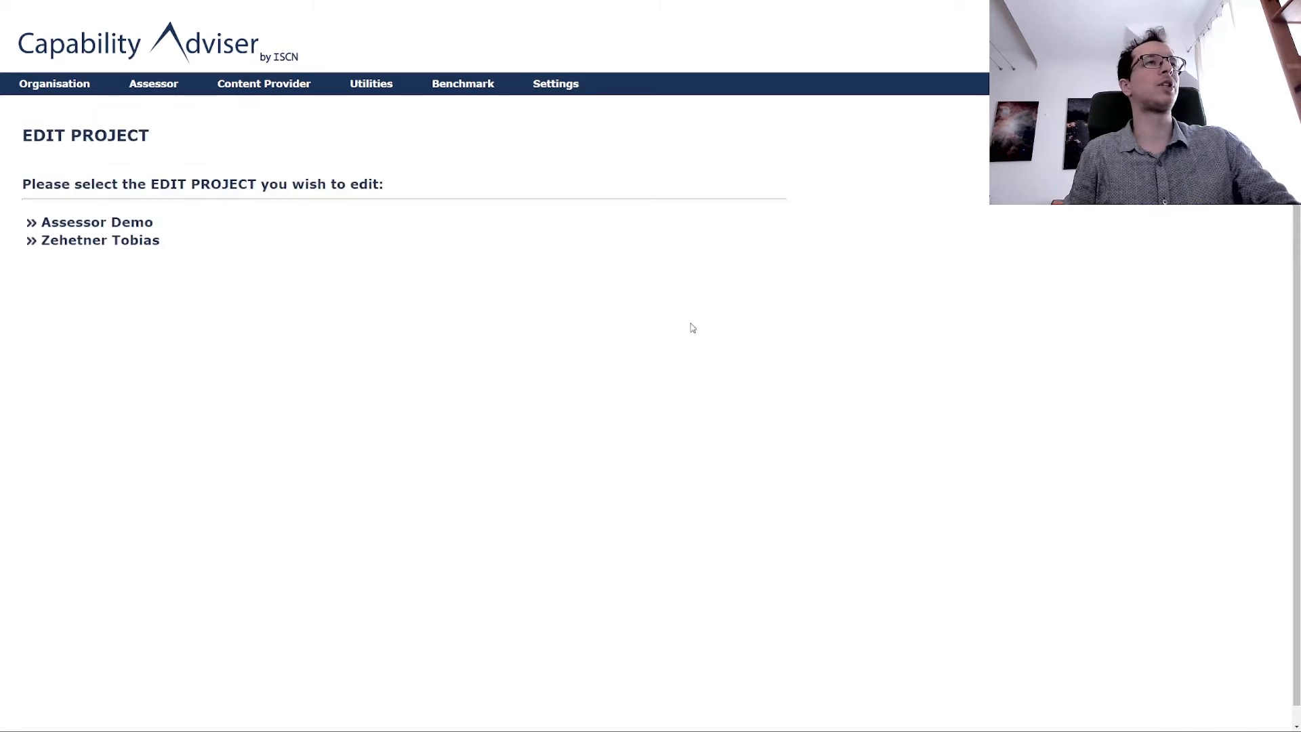
click(126, 242)
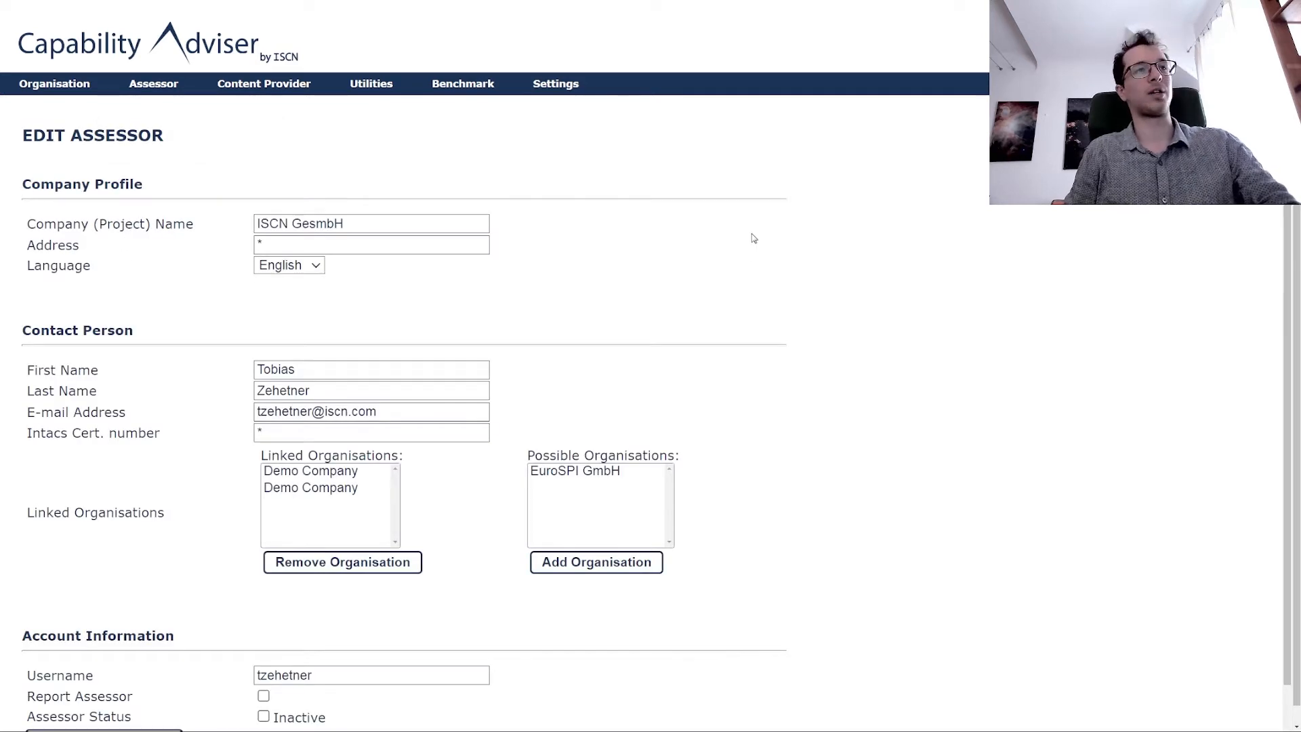
scroll(754, 238, down, 2)
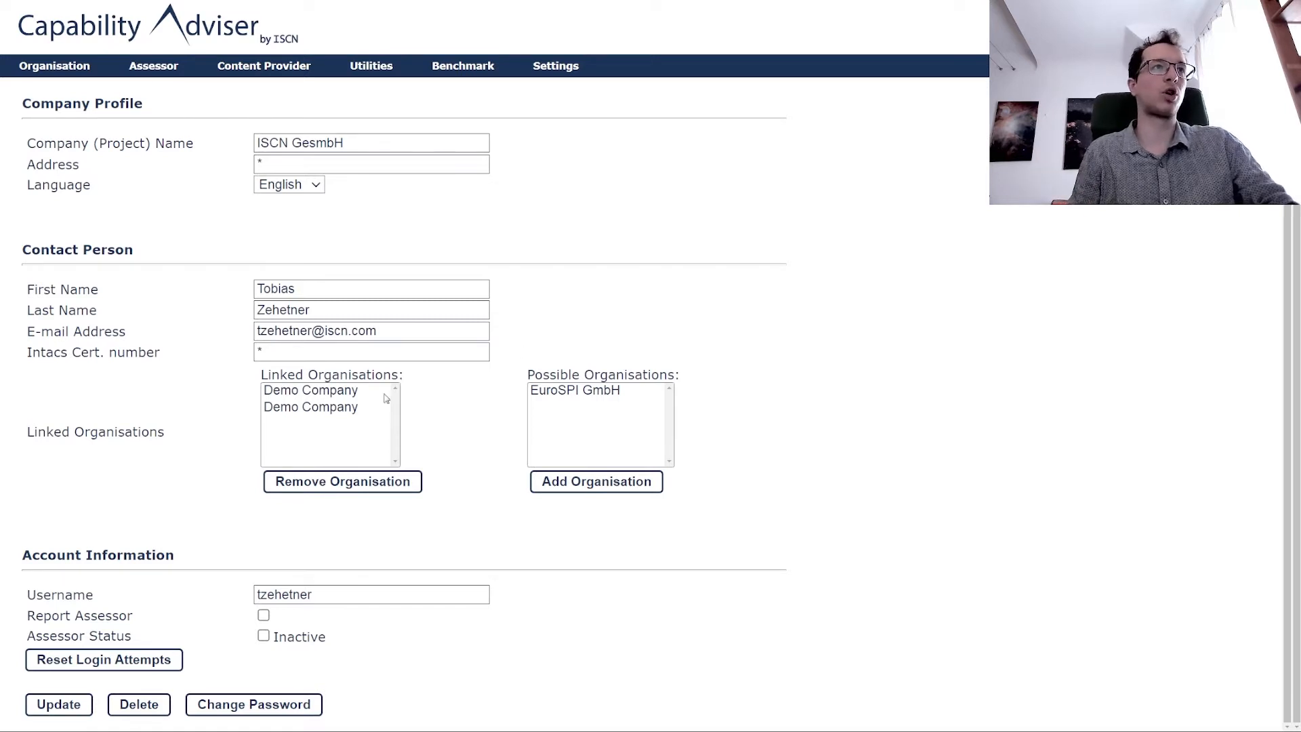
Remove both Demo Company entries from Linked Organisations, leaving only All Organisations.
click(317, 394)
click(352, 485)
click(346, 485)
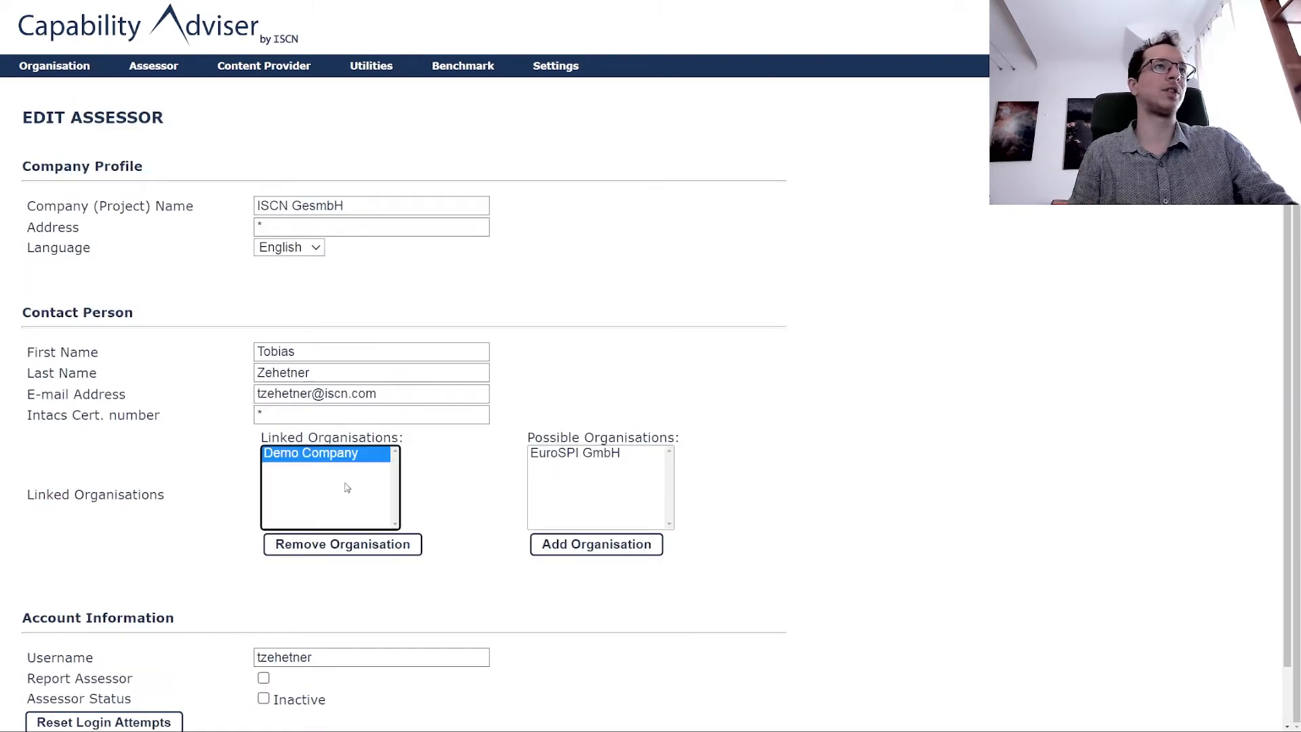
click(366, 544)
scroll(371, 466, down, 1)
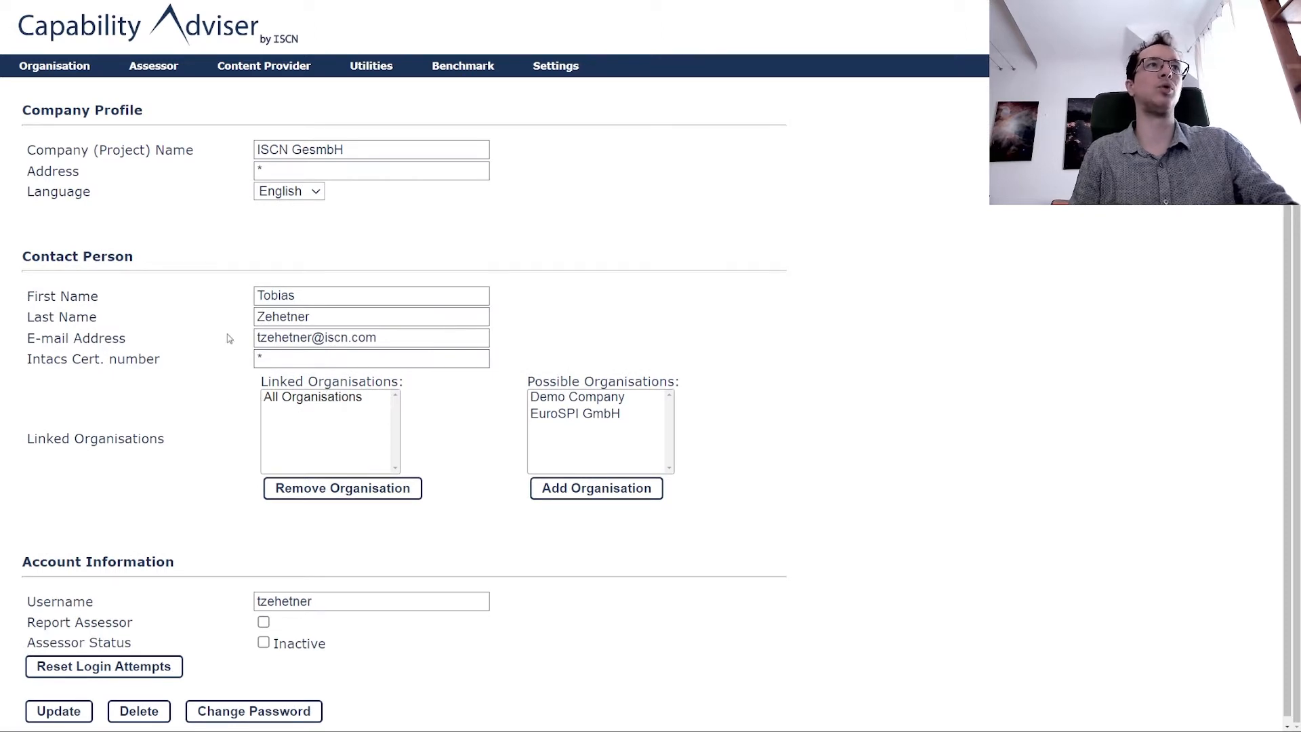
scroll(655, 283, down, 1)
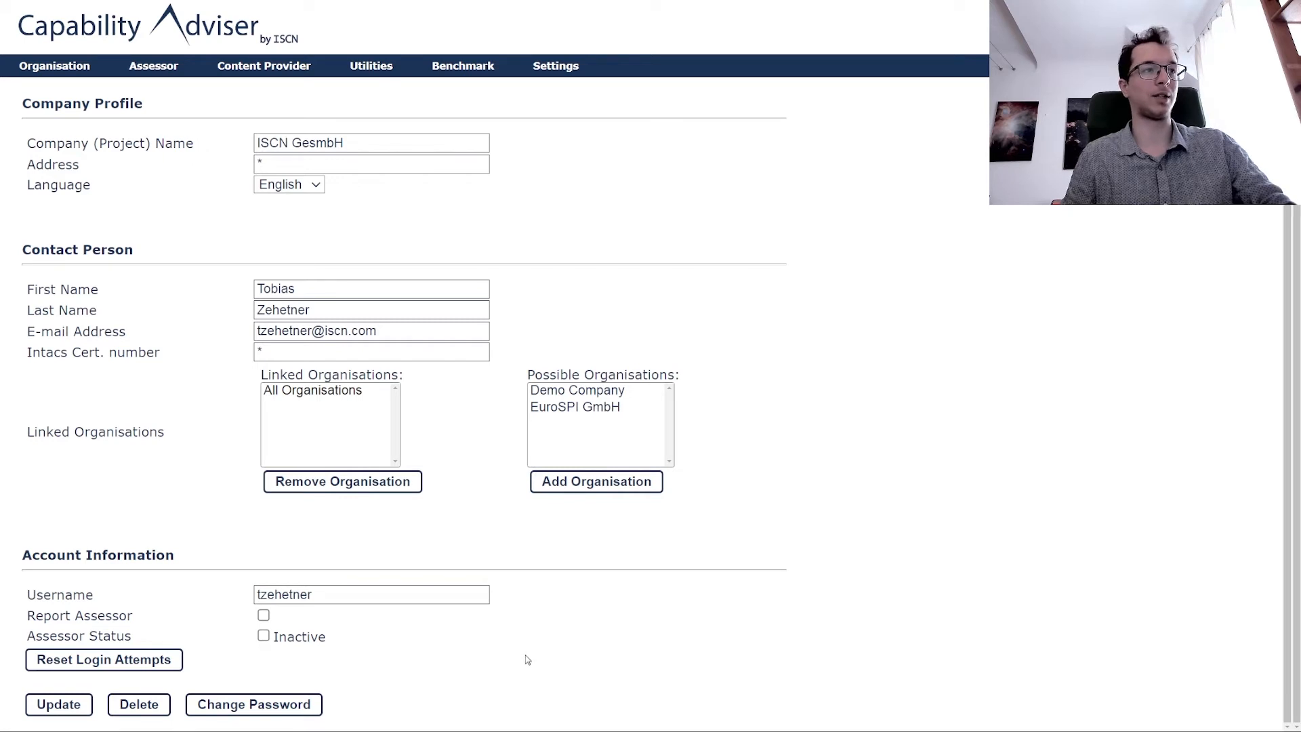
Scroll back to the top of the assessor edit page and open the Utilities menu.
scroll(642, 662, up, 1)
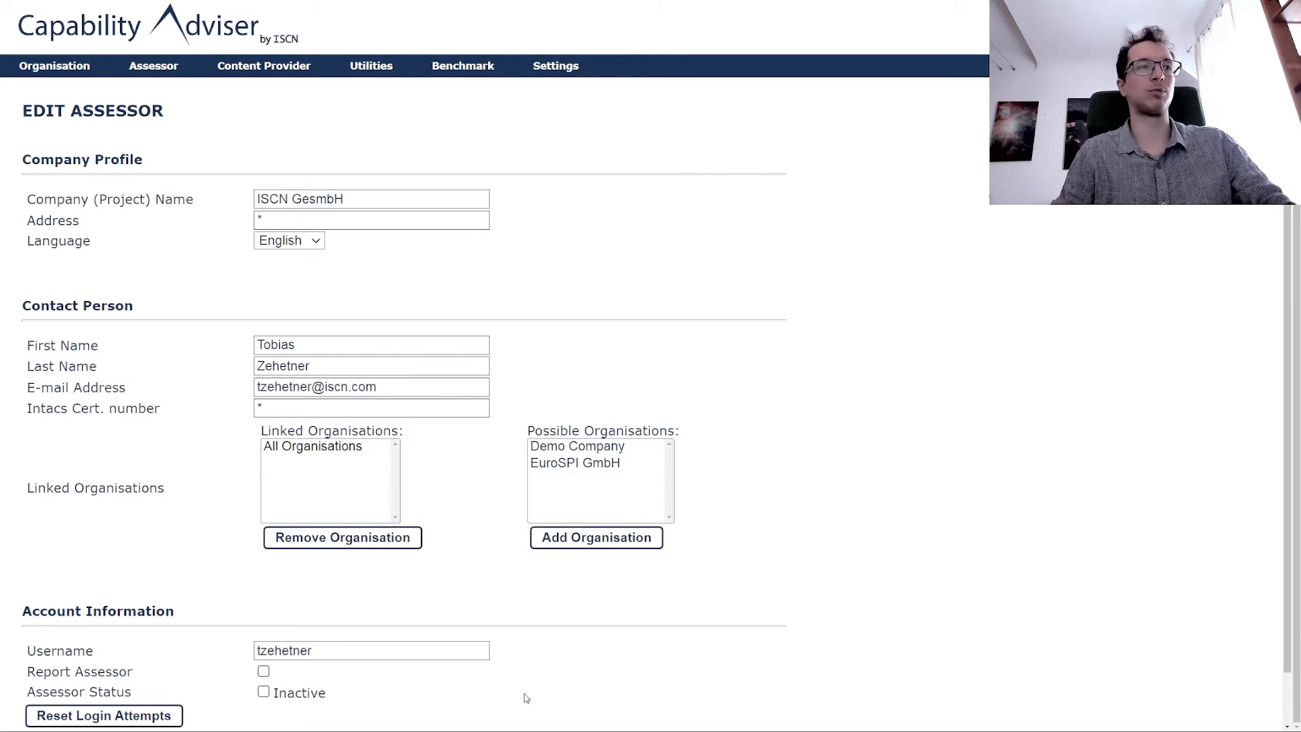
scroll(637, 679, up, 1)
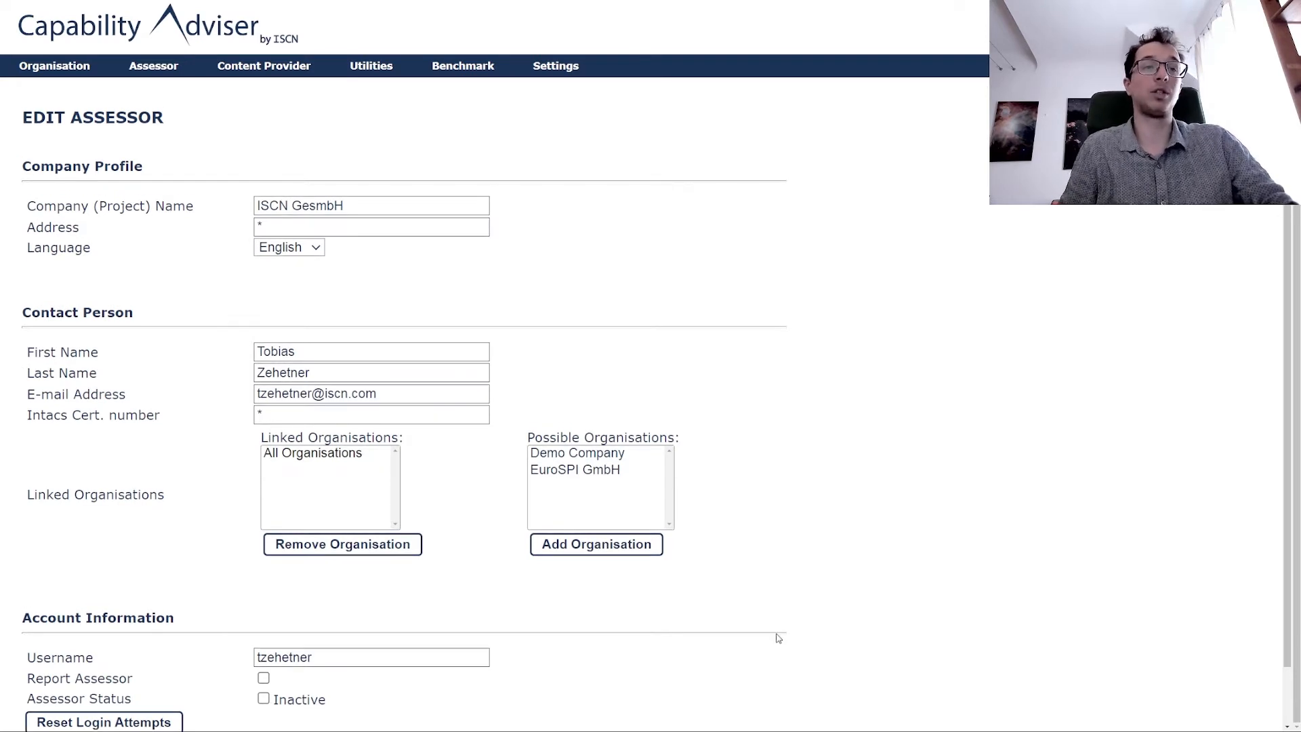
scroll(778, 638, down, 1)
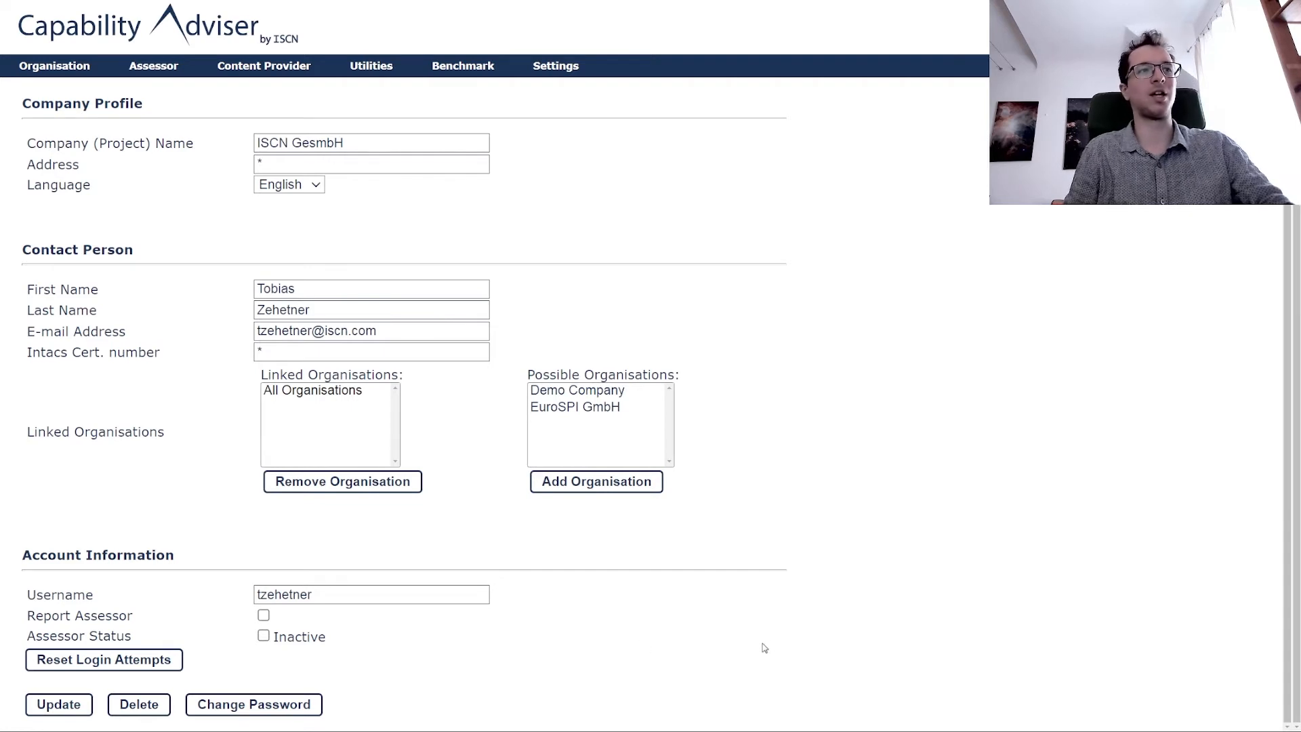
scroll(767, 647, up, 1)
click(373, 71)
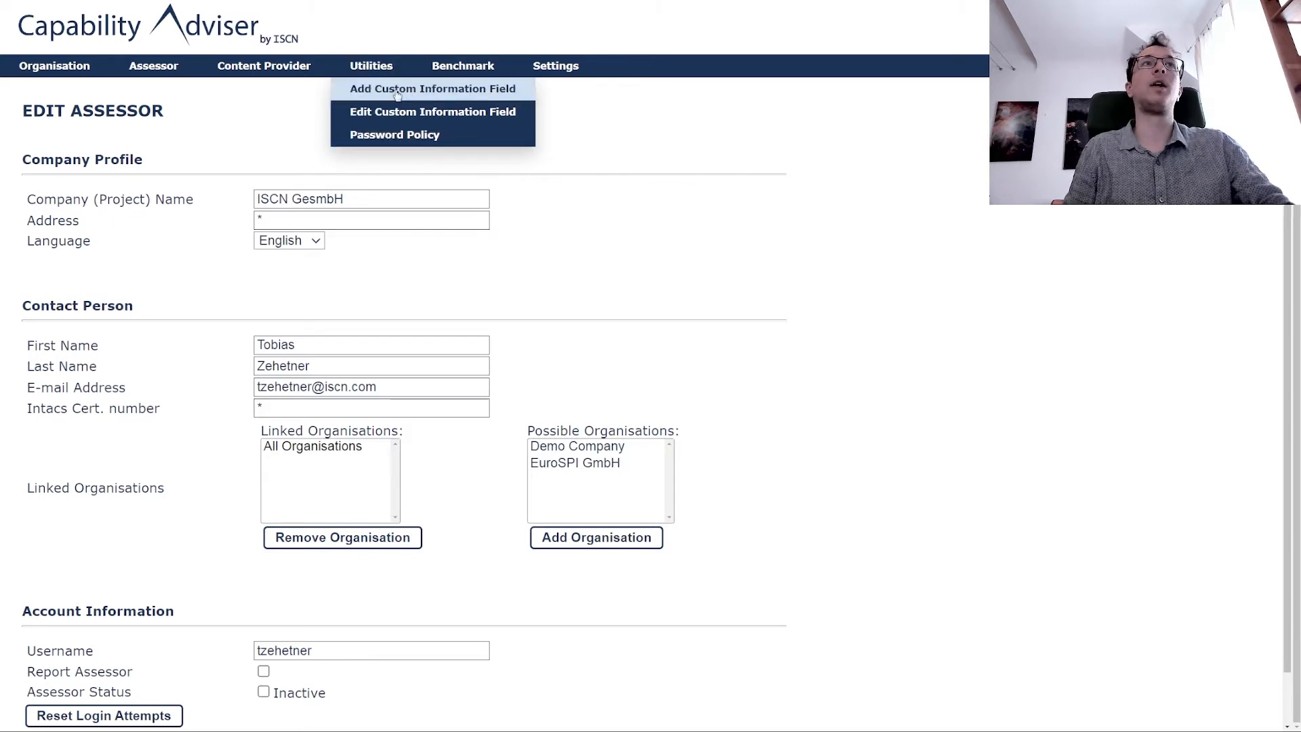
Start a new custom information field named 'Number of Sessions'.
click(397, 89)
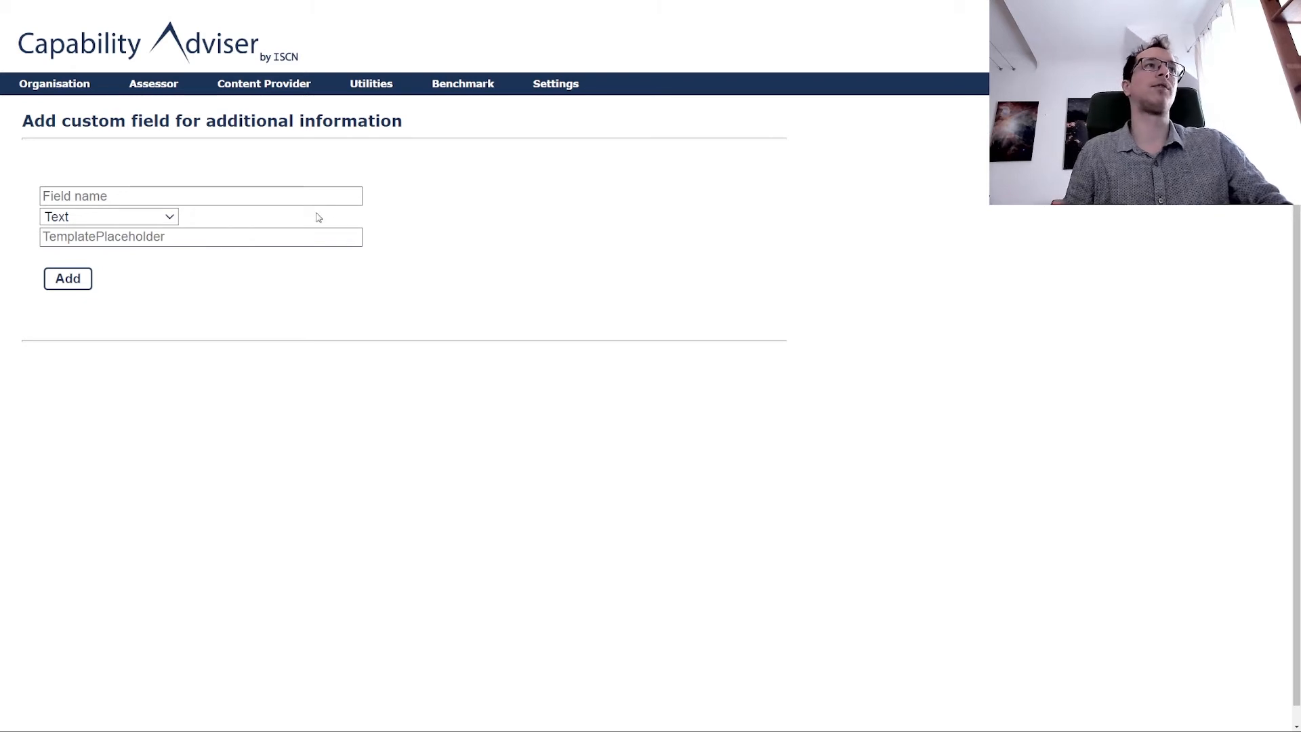
click(295, 196)
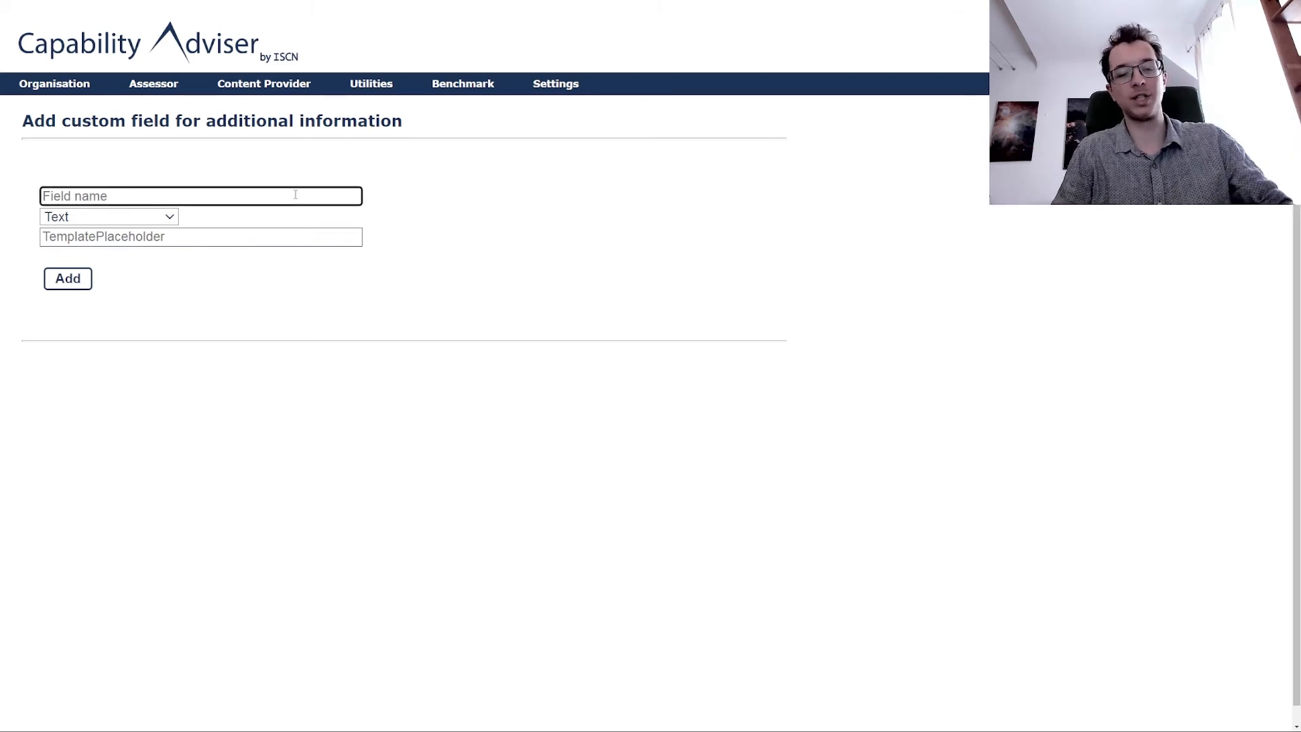
text(N)
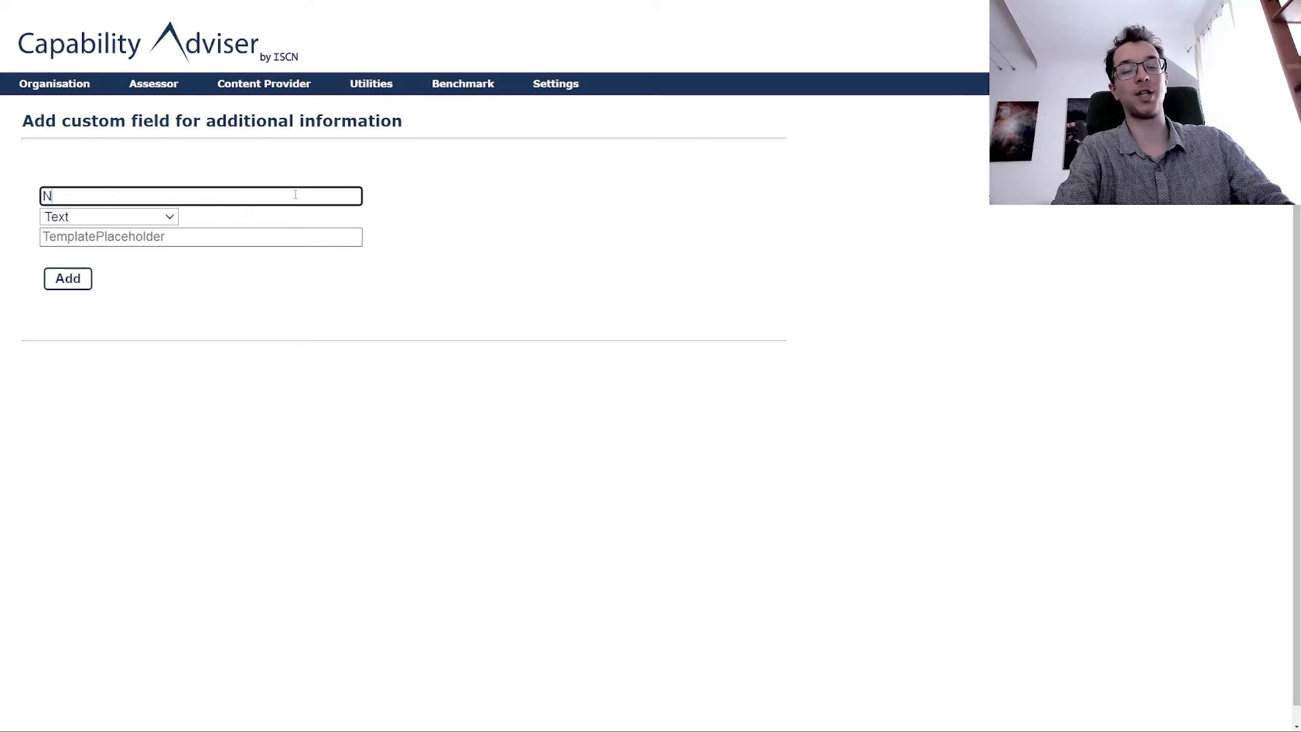
text(umber of Breaks)
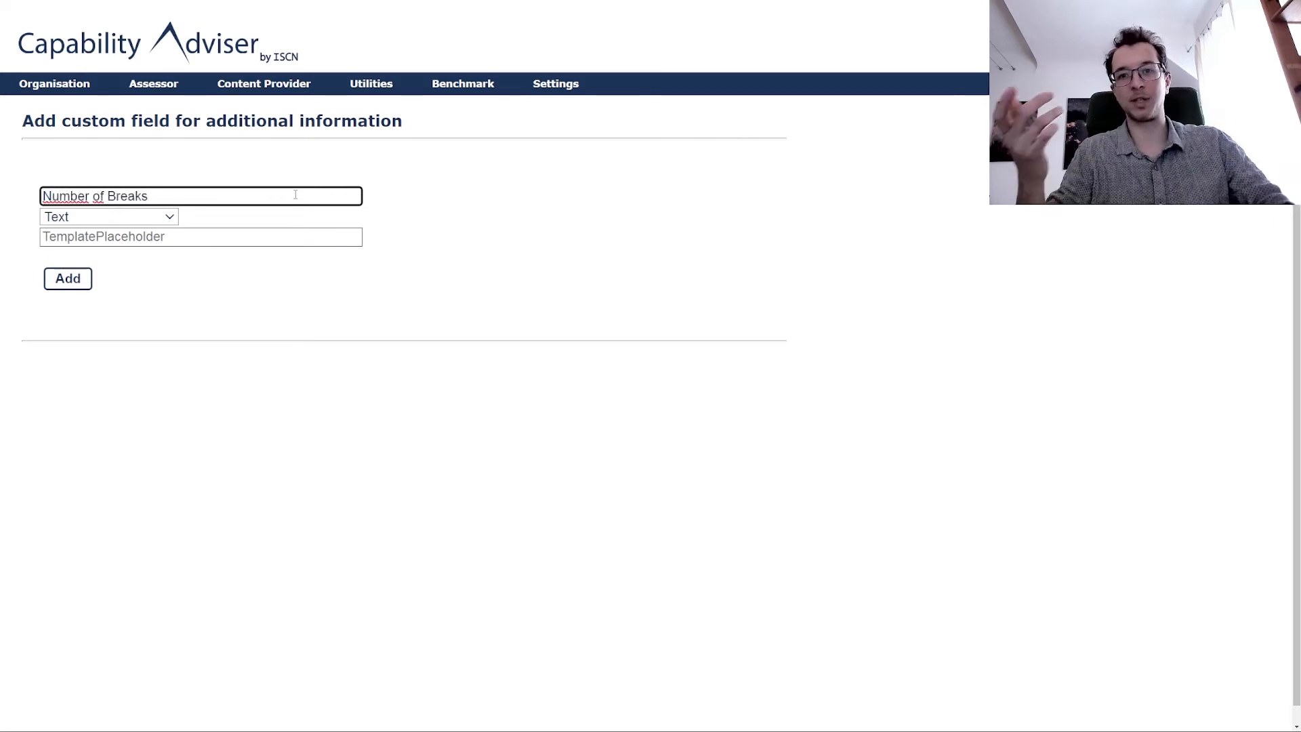
key(BackSpace)
key(BackSpace)
key(BackSpace)
key(BackSpace)
key(BackSpace)
key(BackSpace)
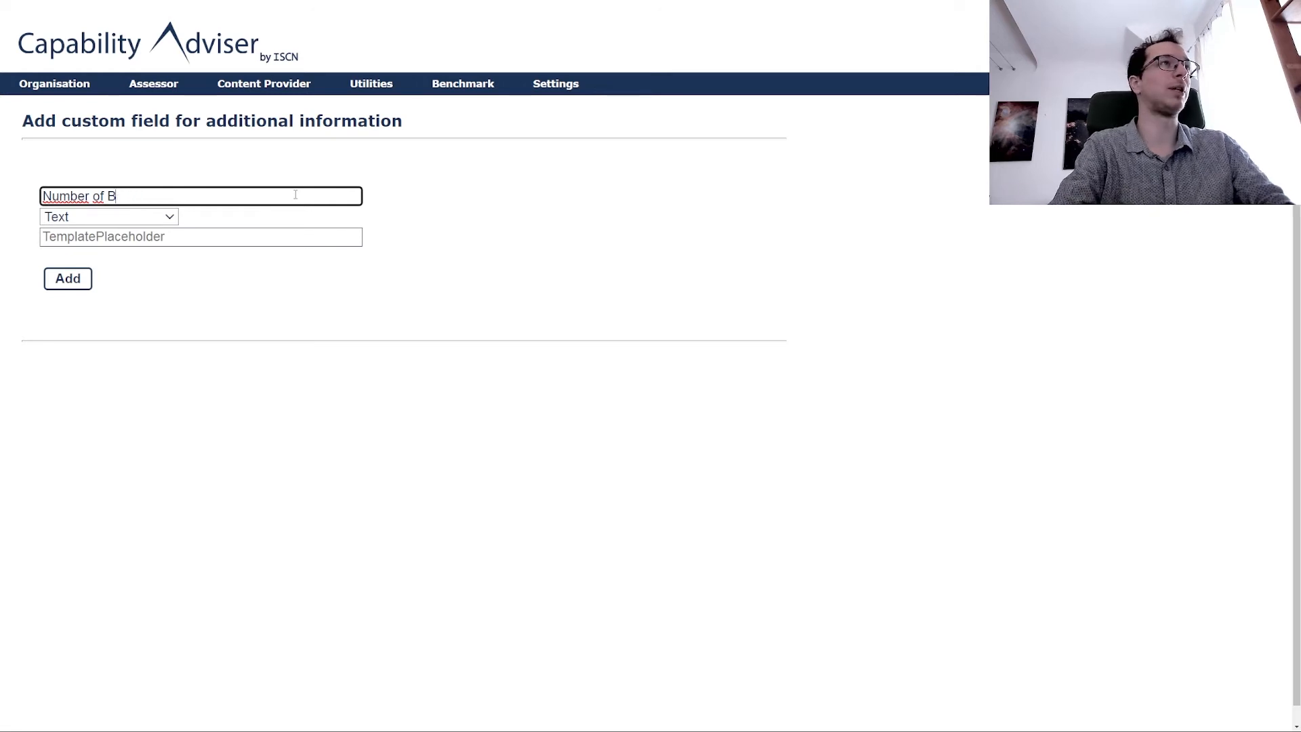
text(Sessions)
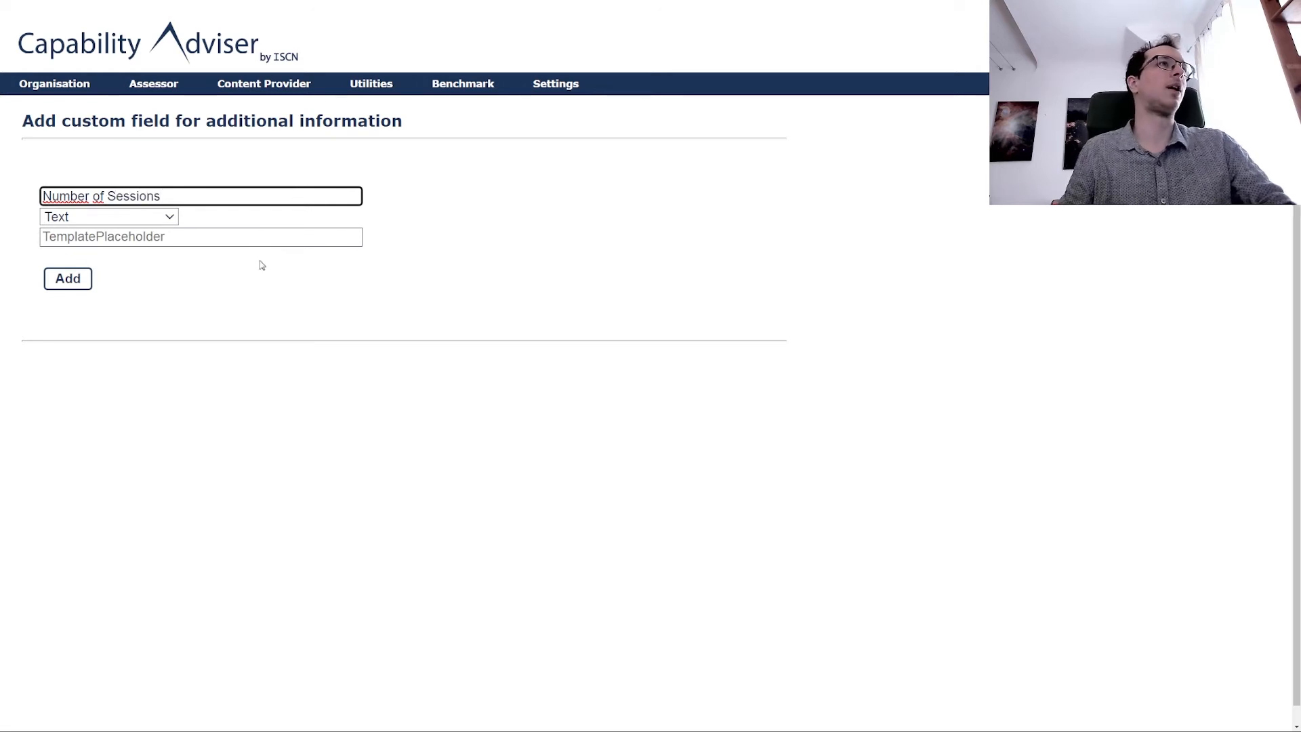
Make it a Multiple Choice Box with placeholder SESSIONS and values 3;4;5;6;7, and add it.
click(100, 217)
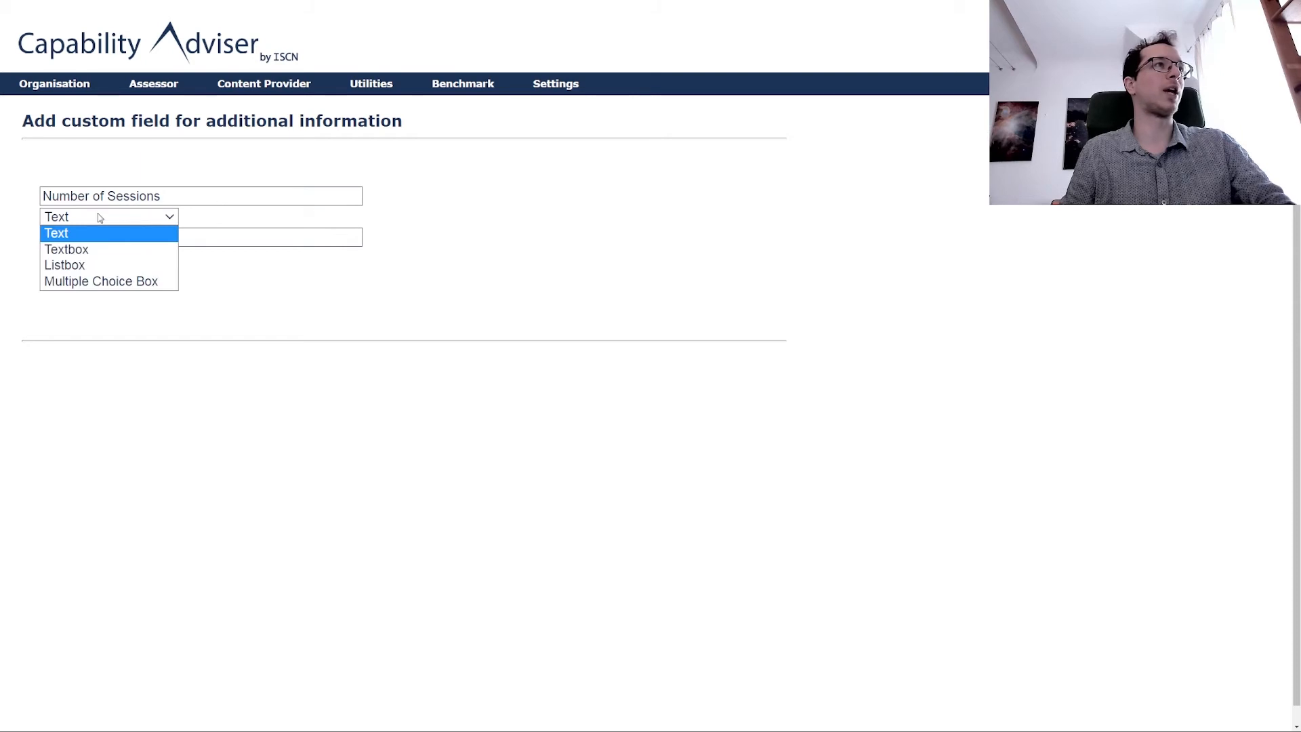
click(123, 281)
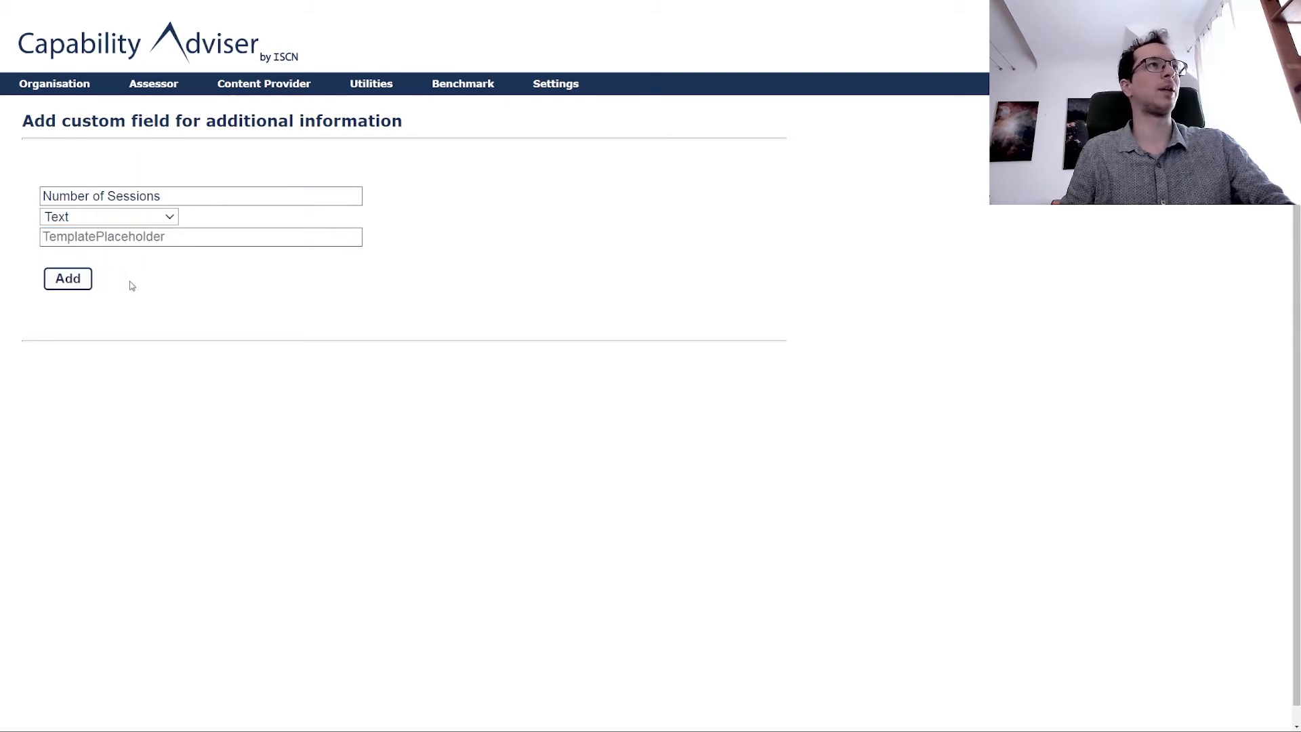
click(84, 237)
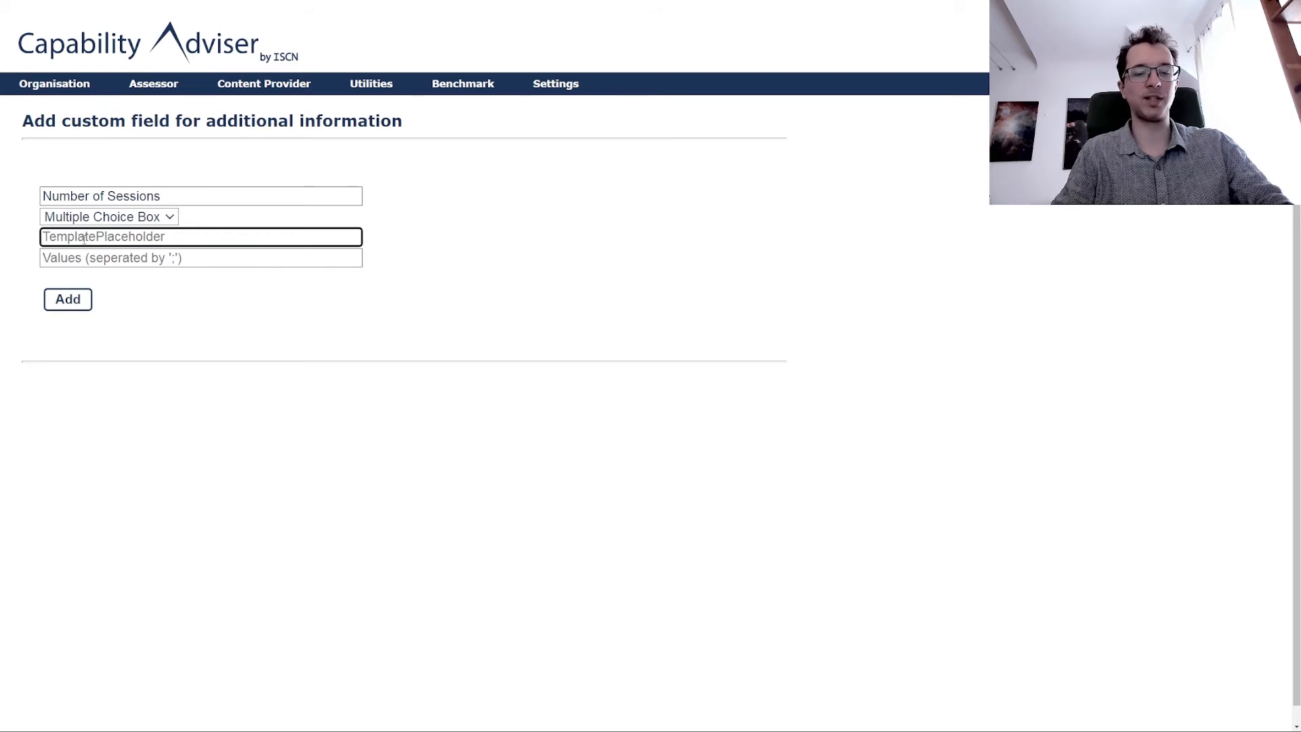
text(S)
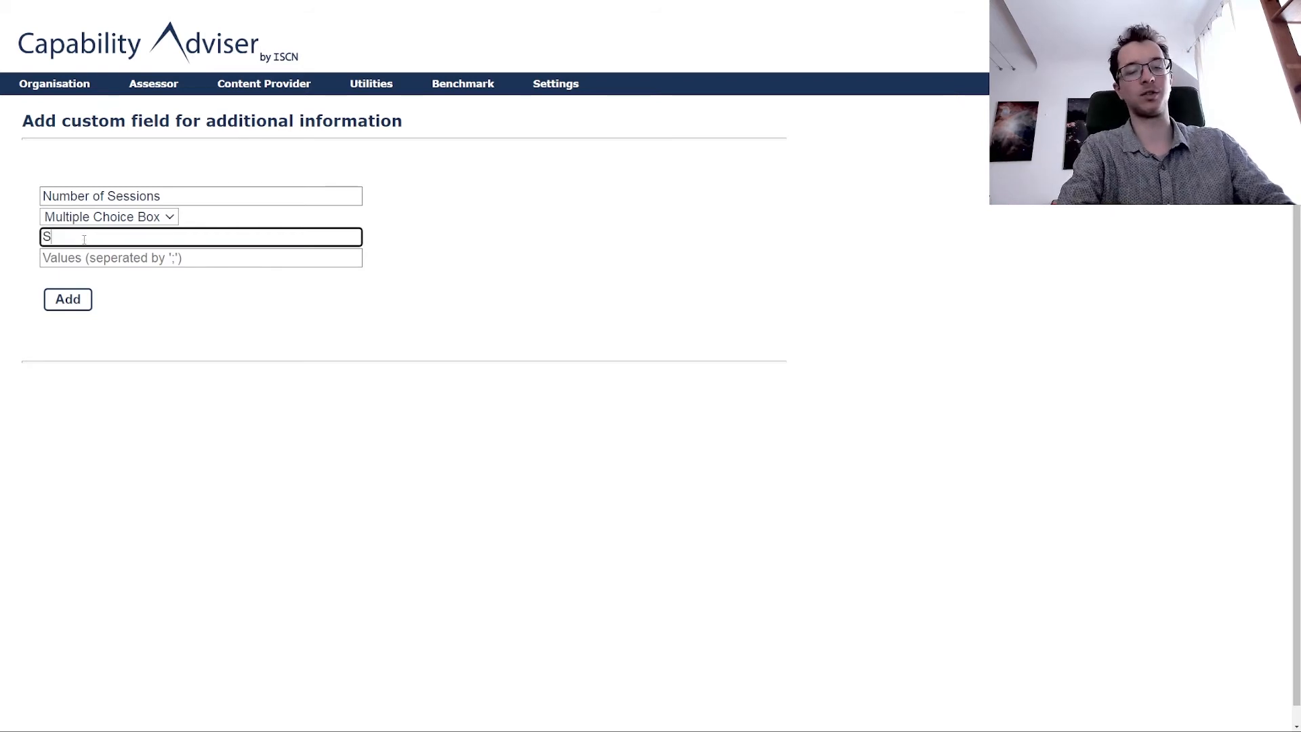
text(ESSIONS)
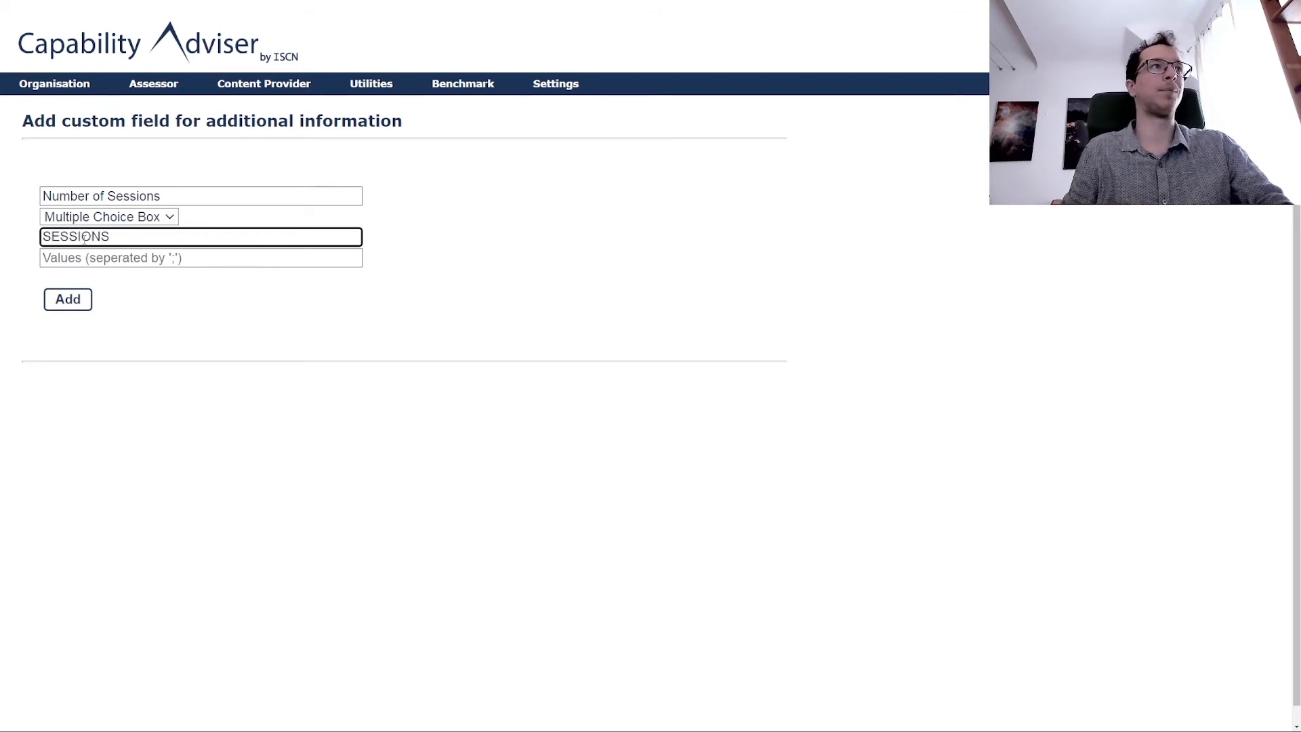
click(108, 258)
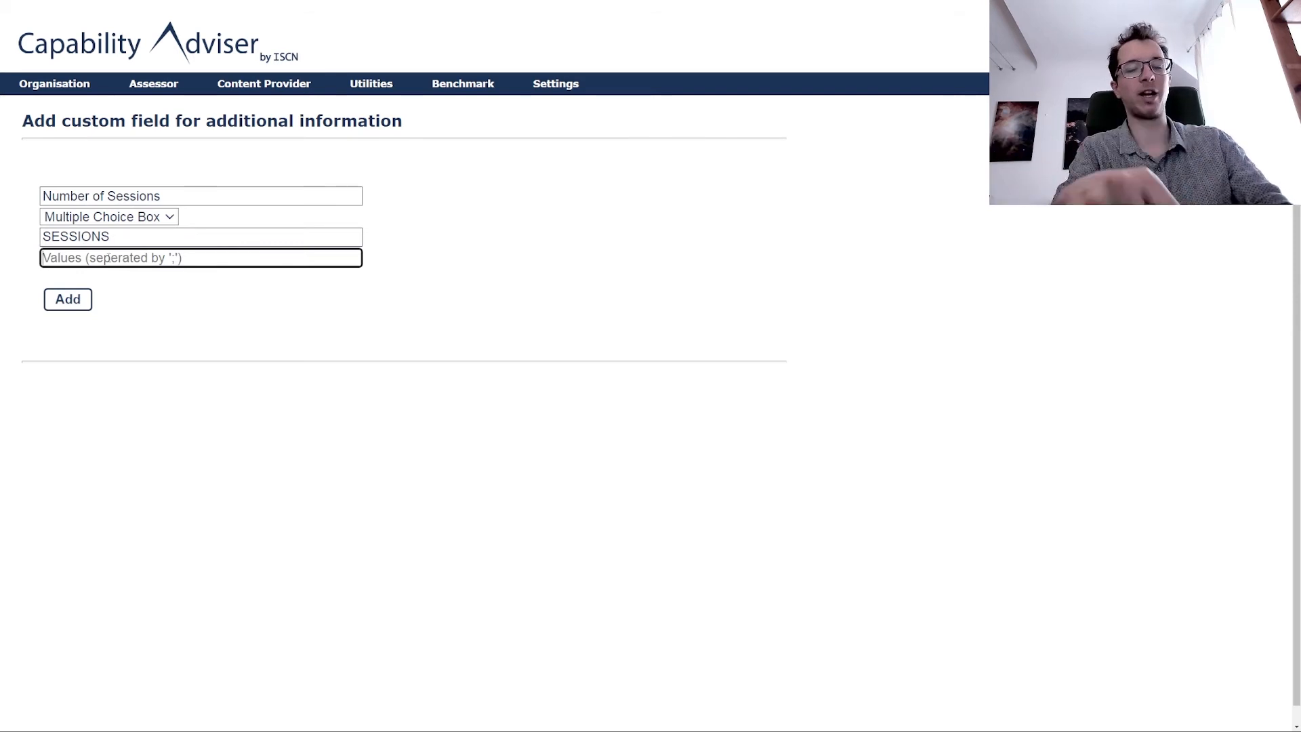
text(3;4;5;)
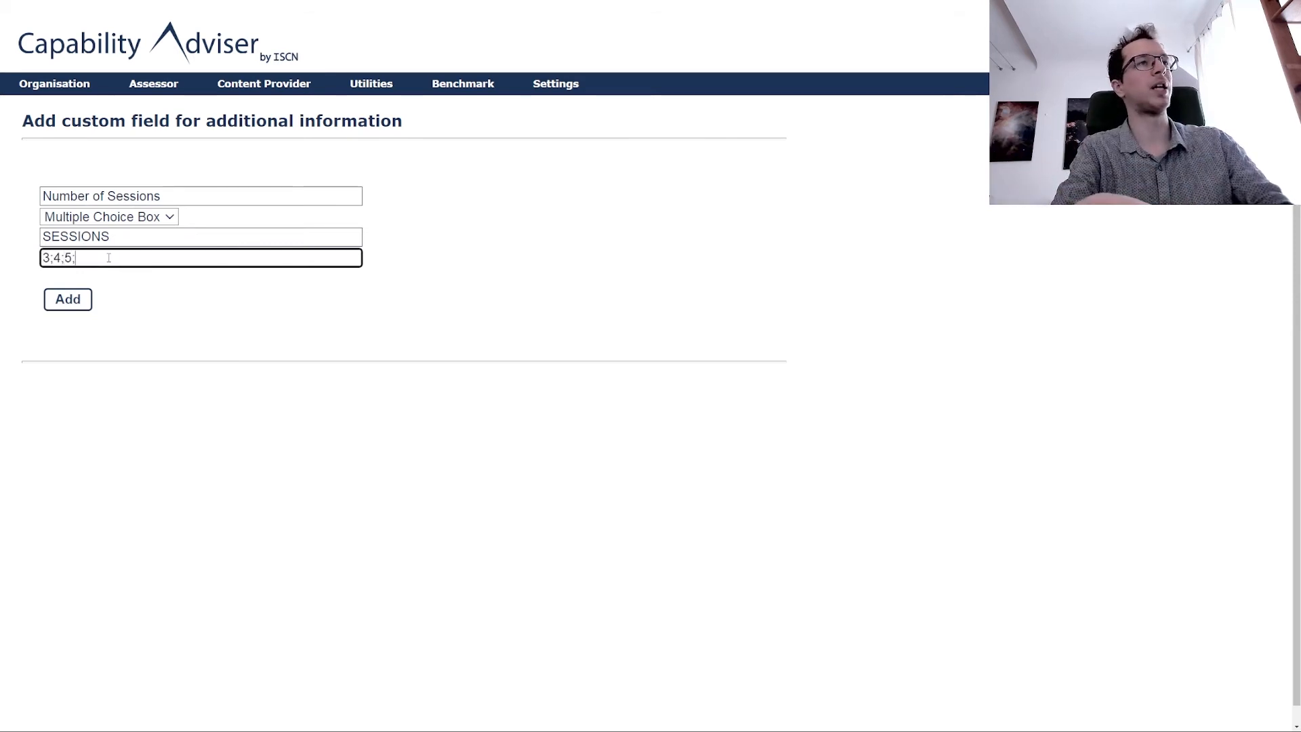
text(6;7)
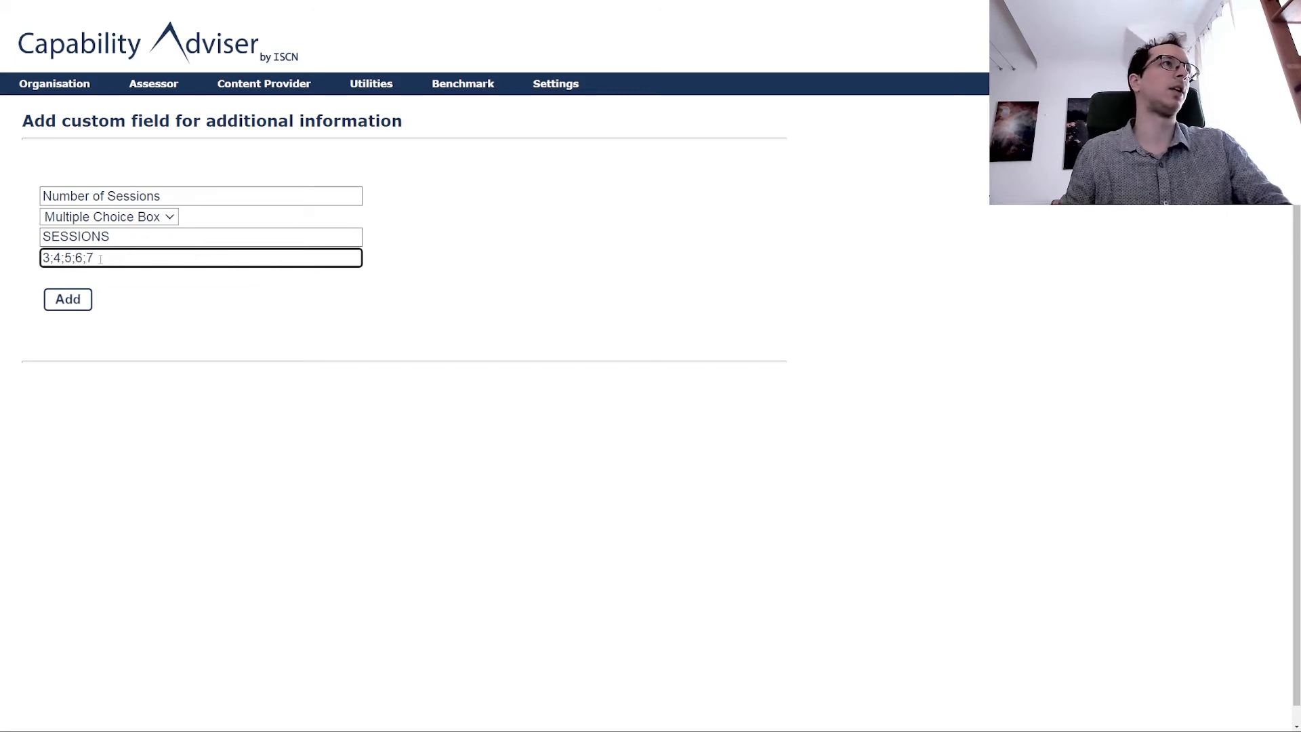
click(62, 304)
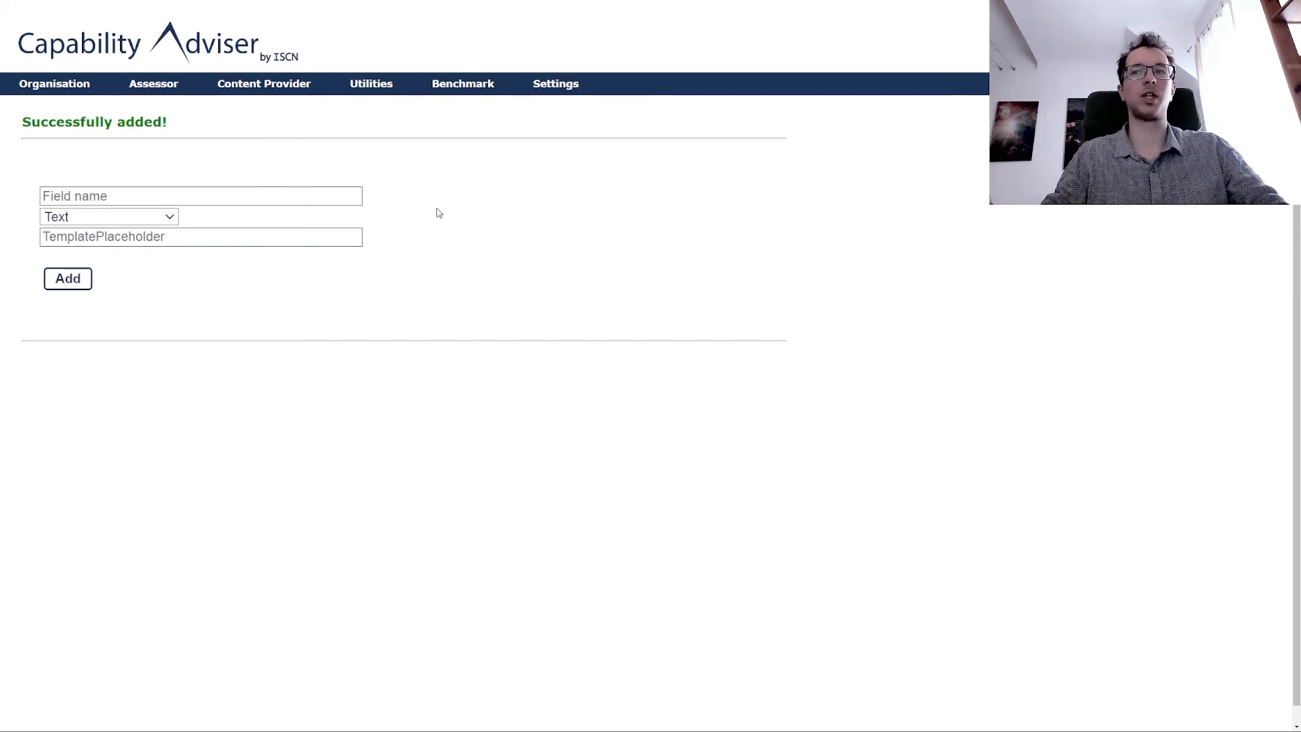
Open the Number of Sessions field's edit form to check its SESSIONS placeholder, then go to Benchmarking.
mouse_move(376, 85)
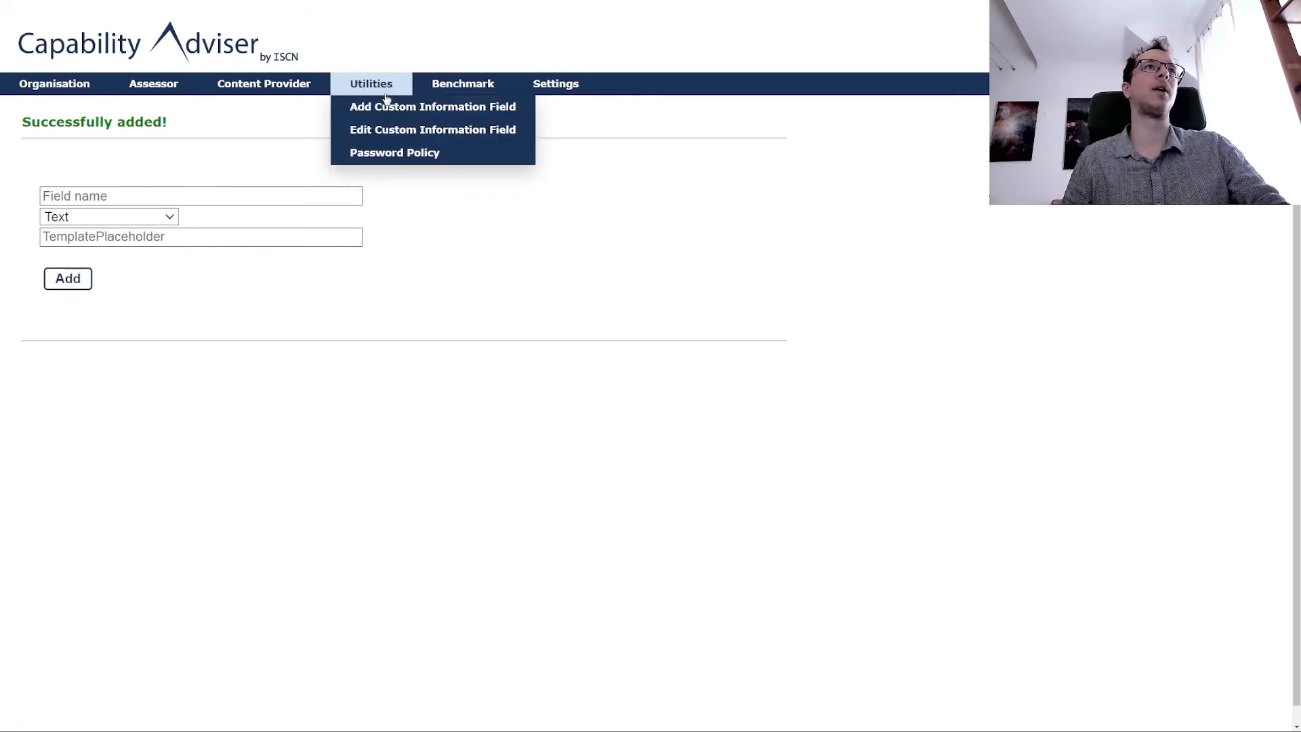
click(398, 135)
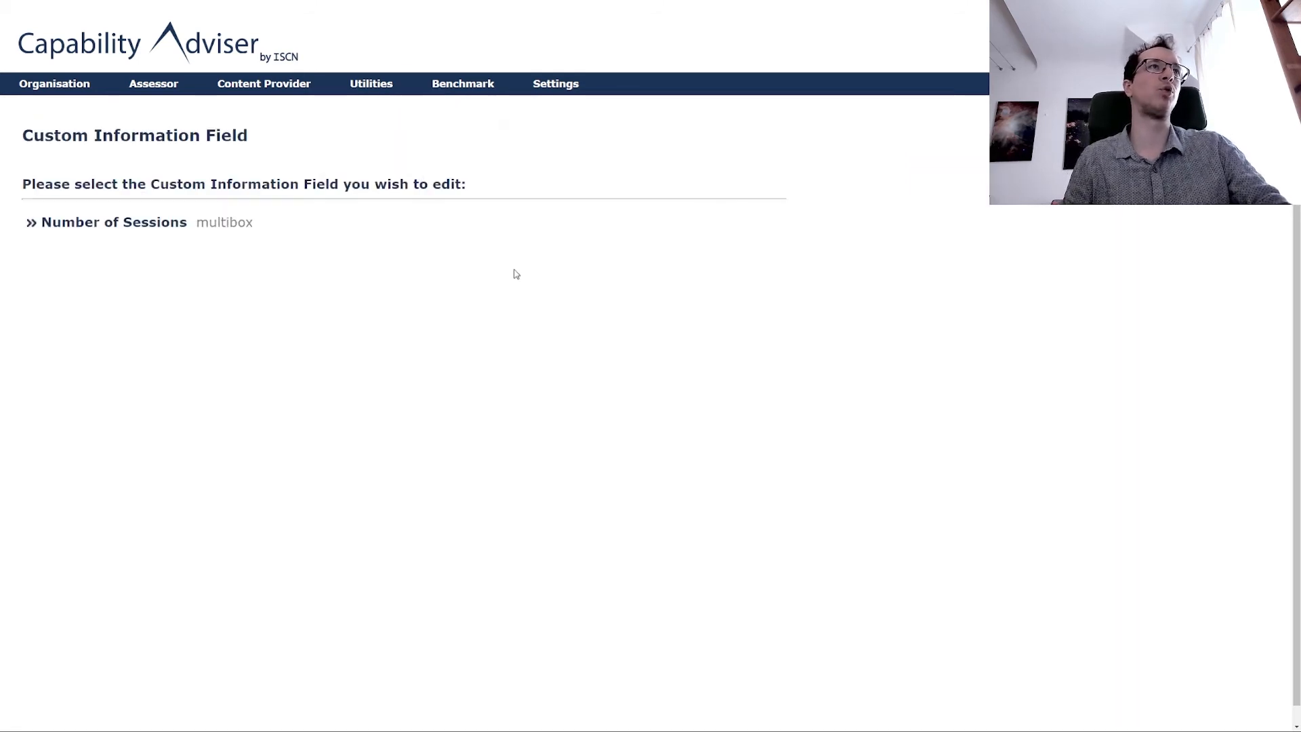
click(217, 225)
drag(351, 199, 270, 198)
click(319, 277)
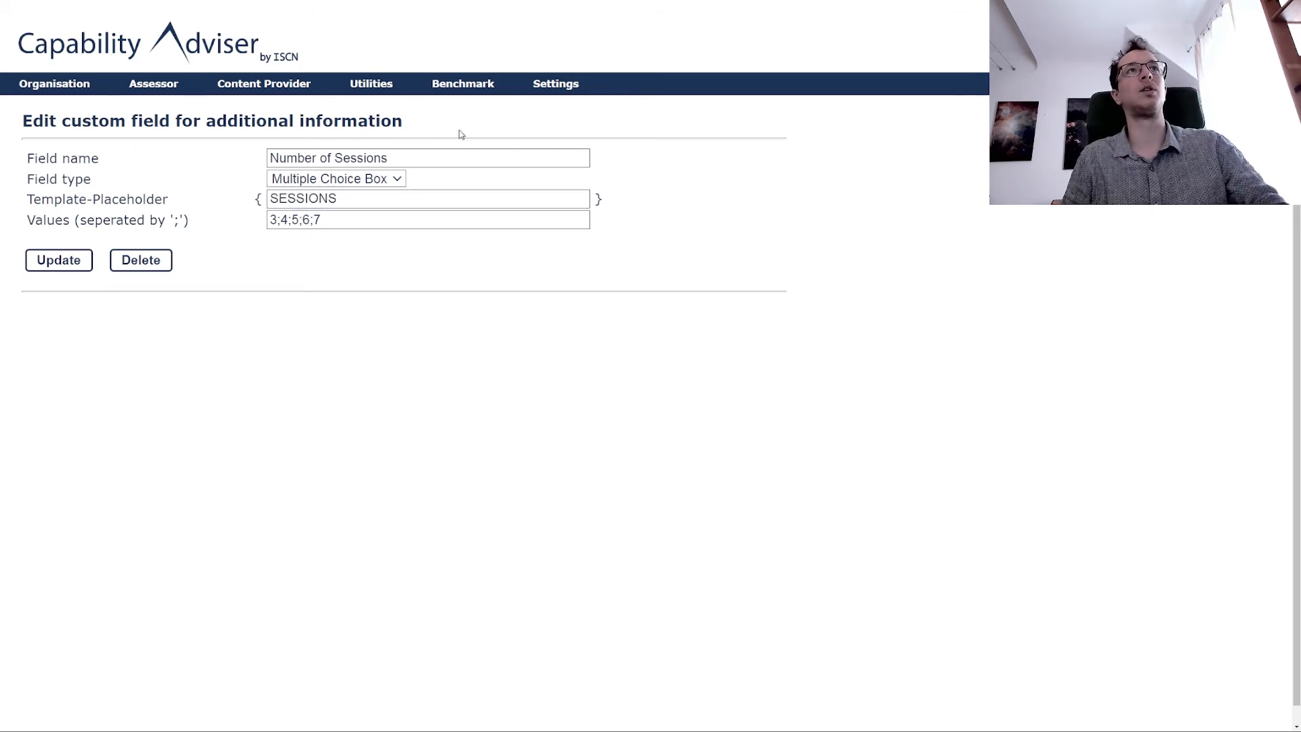
click(464, 85)
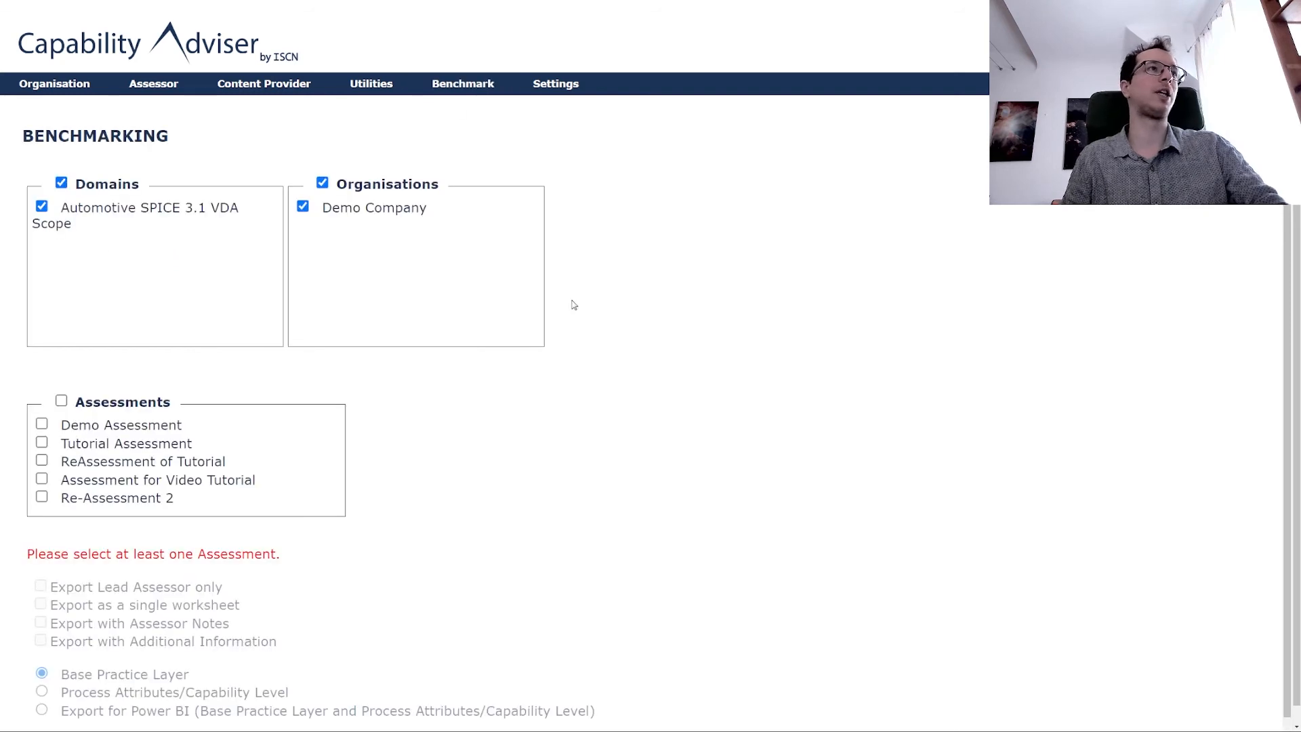
Leave only Demo Assessment ticked in the benchmark's assessment list.
scroll(574, 305, down, 2)
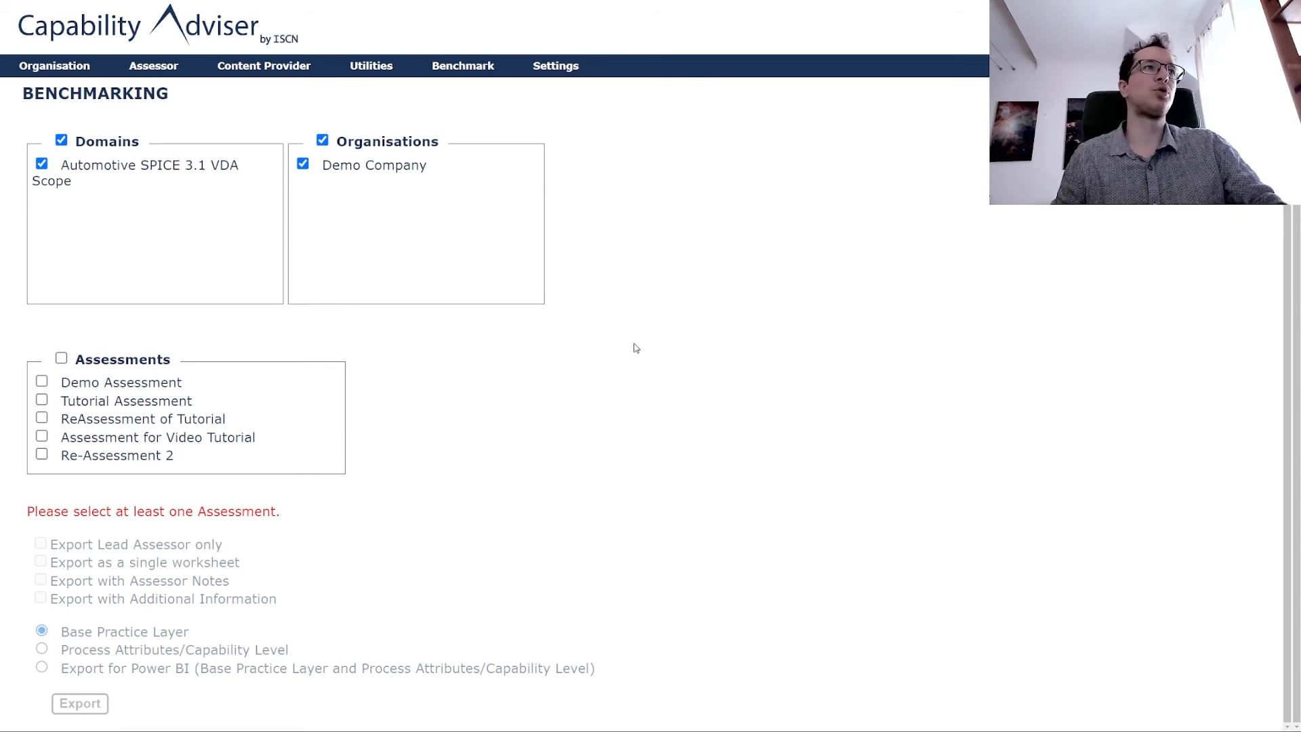
click(41, 382)
click(42, 424)
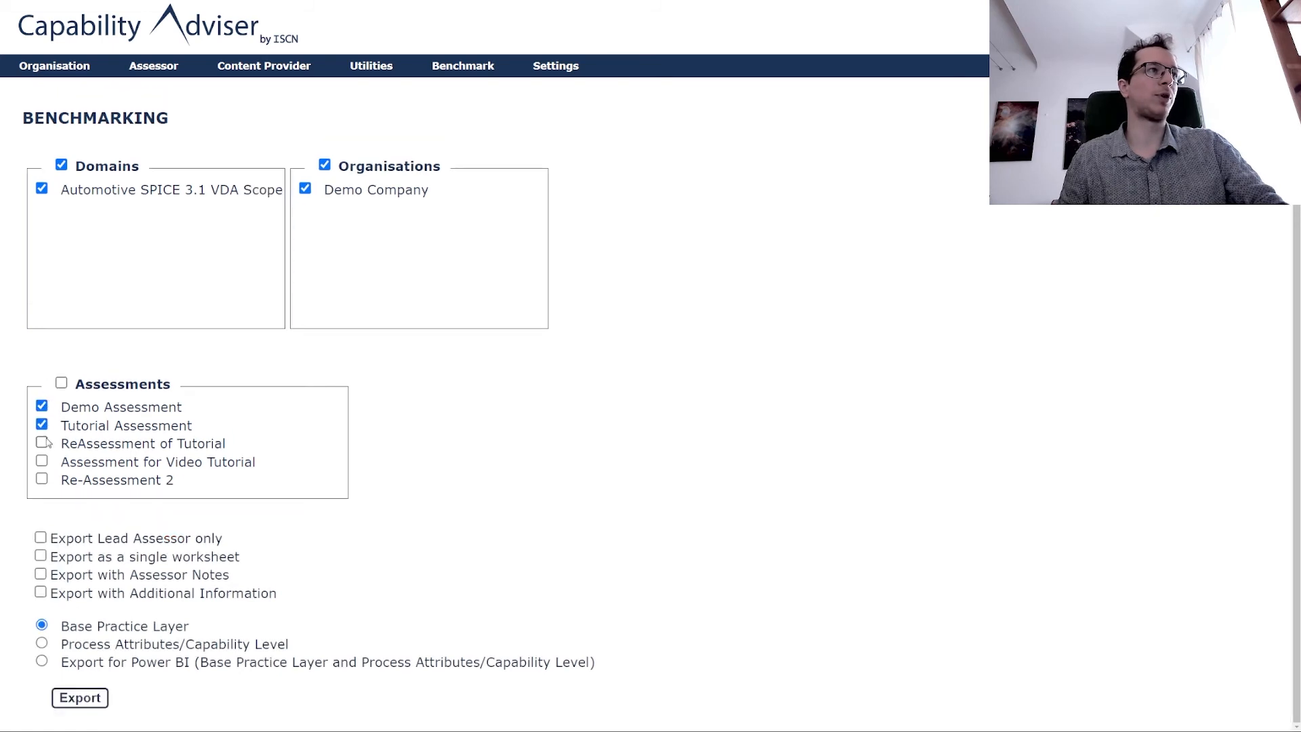
click(42, 443)
click(42, 461)
click(42, 479)
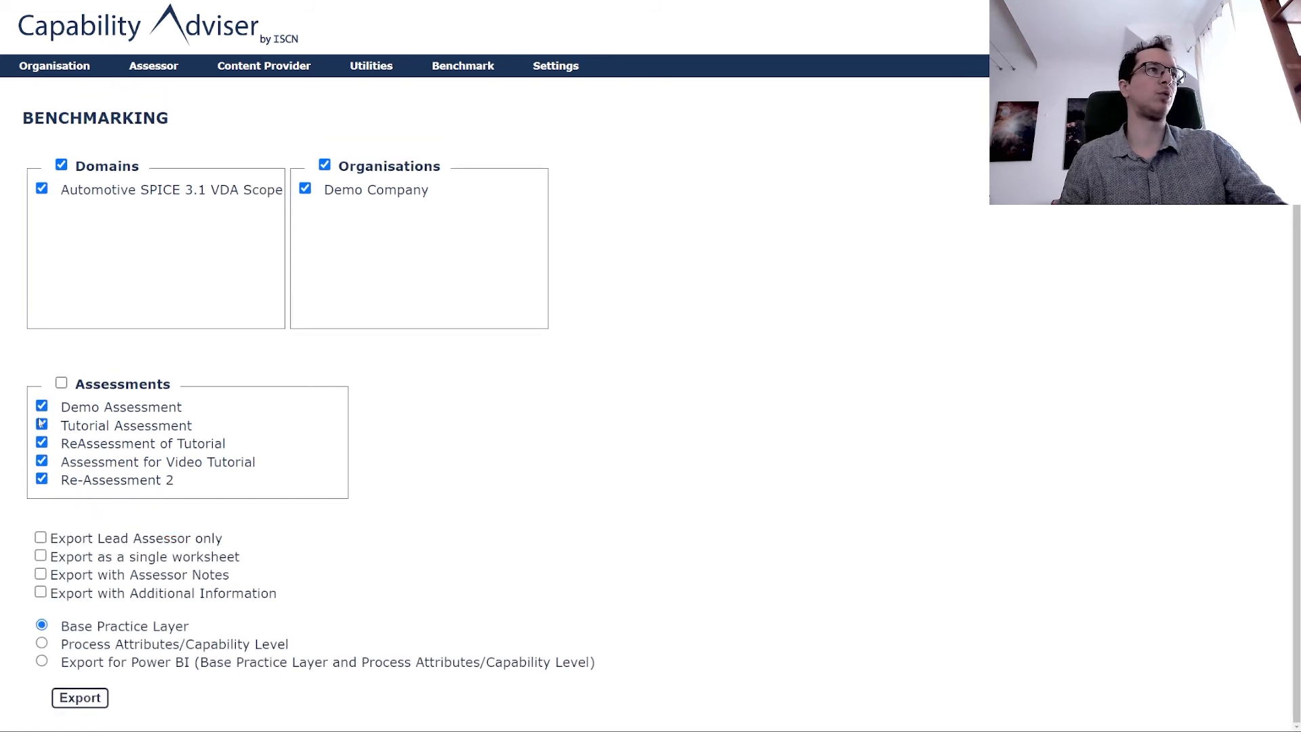
click(41, 424)
click(42, 479)
click(42, 461)
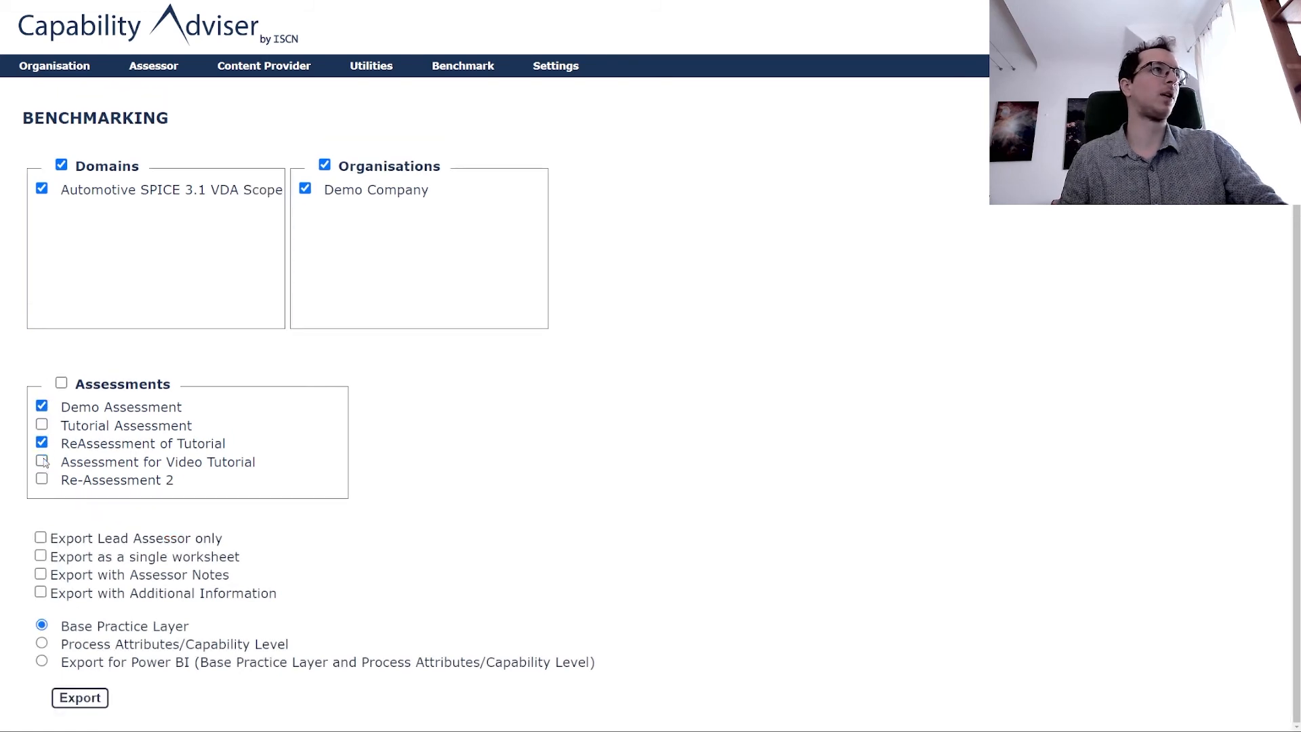
click(42, 443)
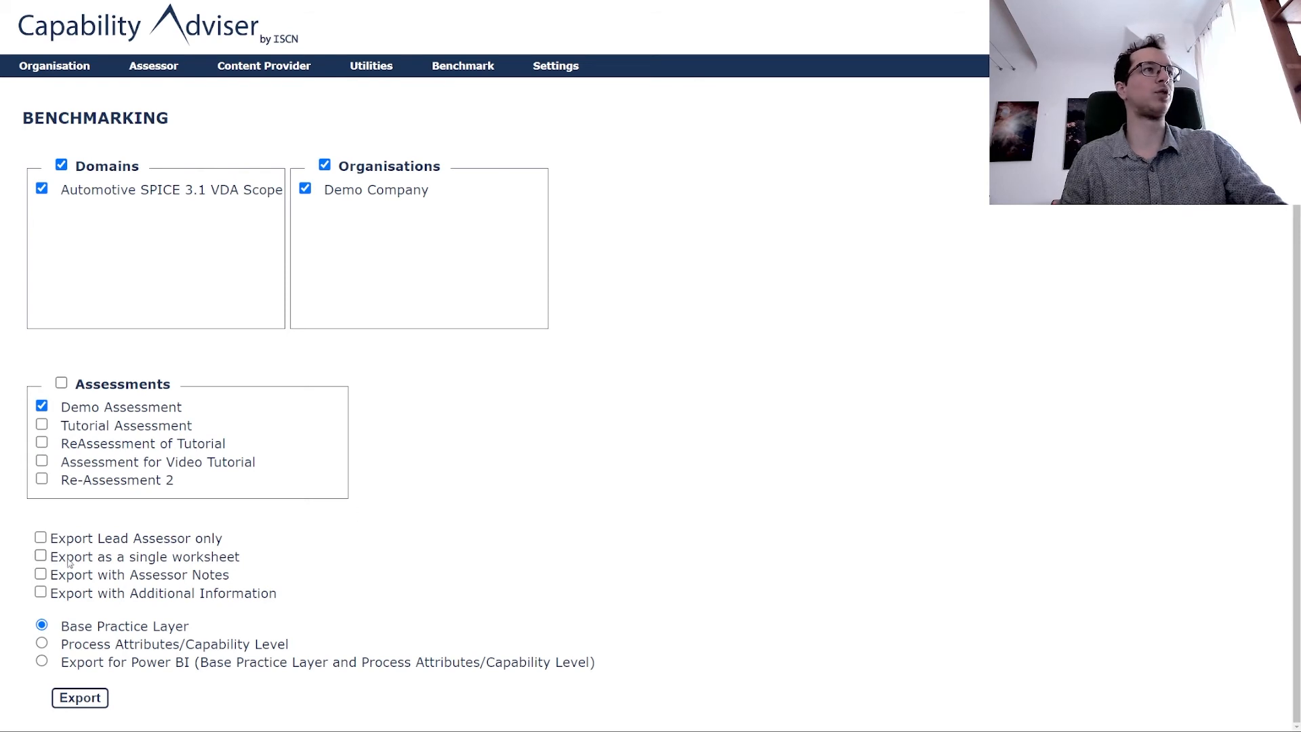
Export lead assessor only, as a single worksheet, in Base Practice Layer format to Excel.
click(41, 537)
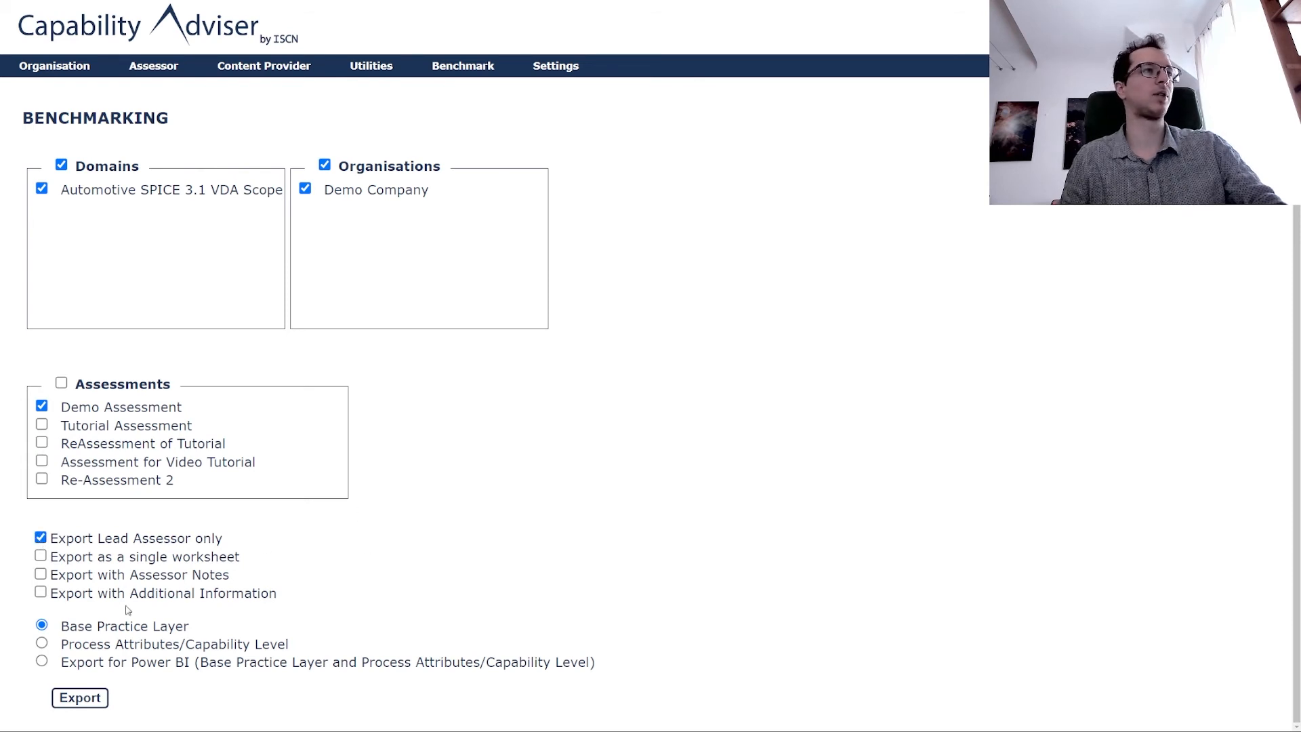
click(40, 555)
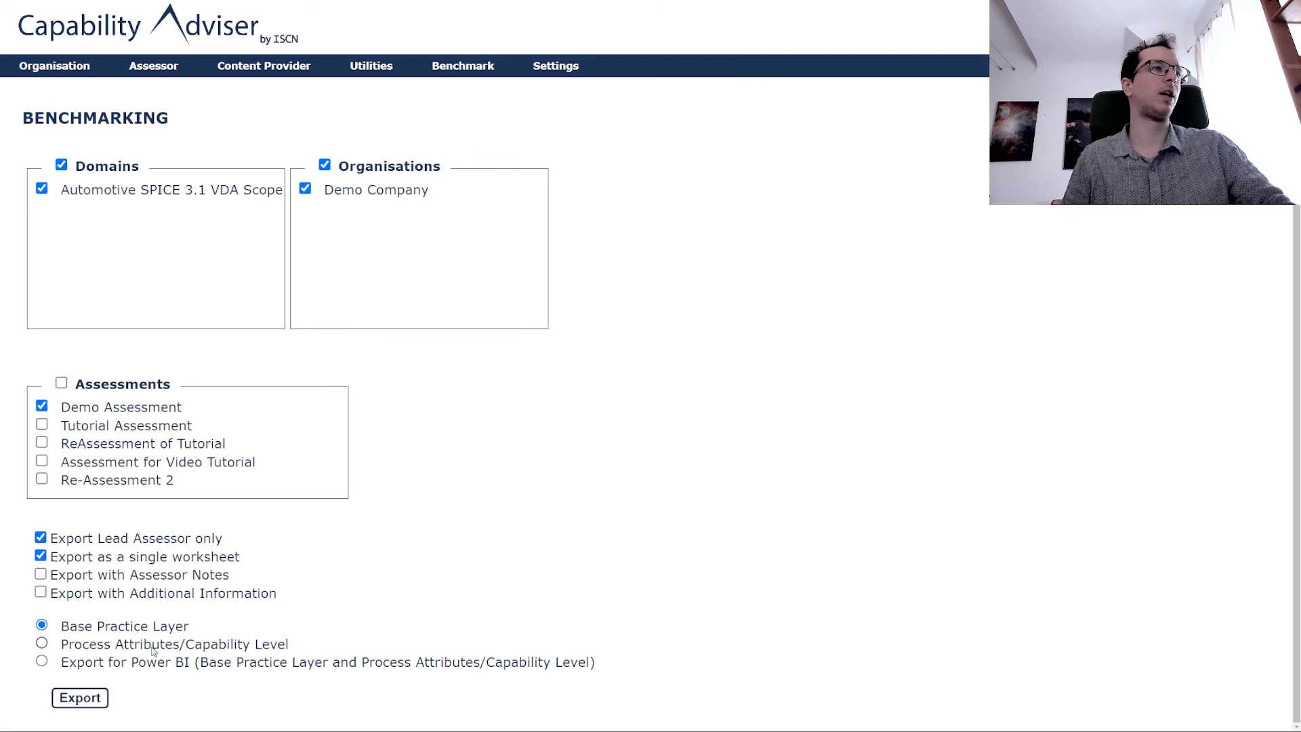
click(71, 668)
click(80, 611)
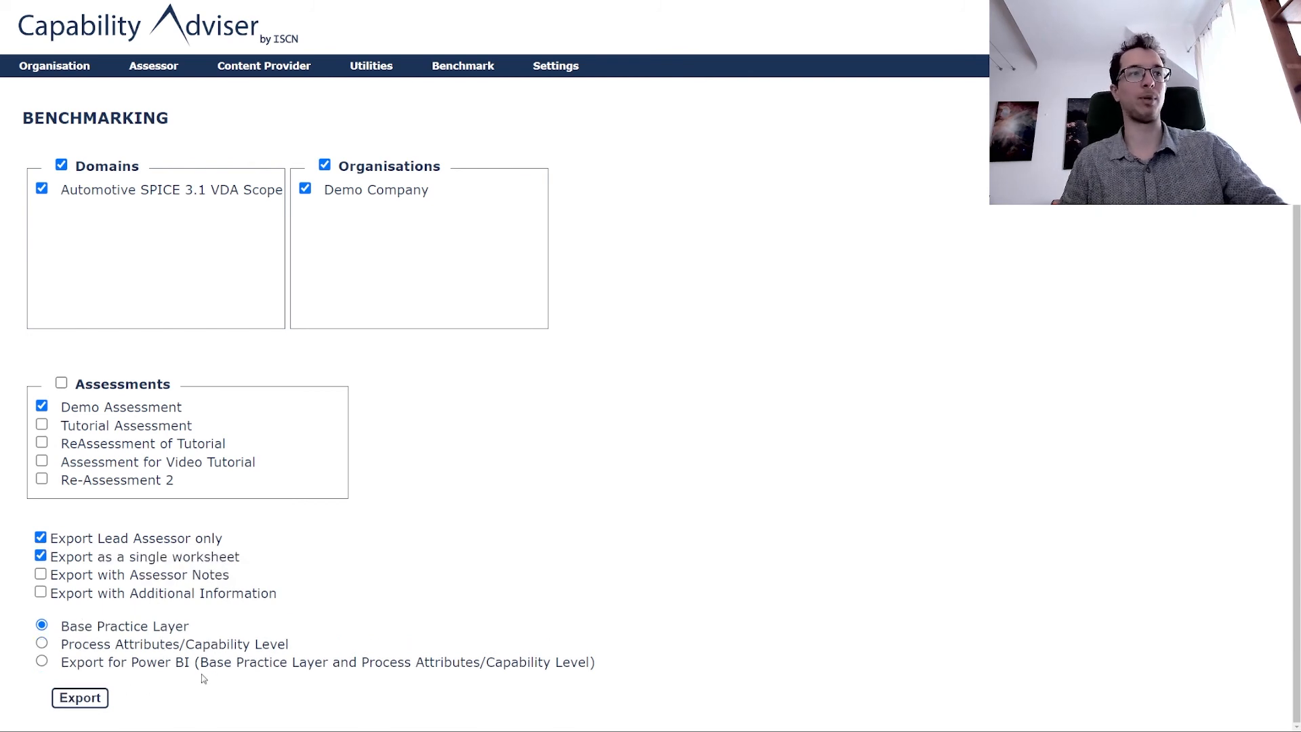
click(87, 702)
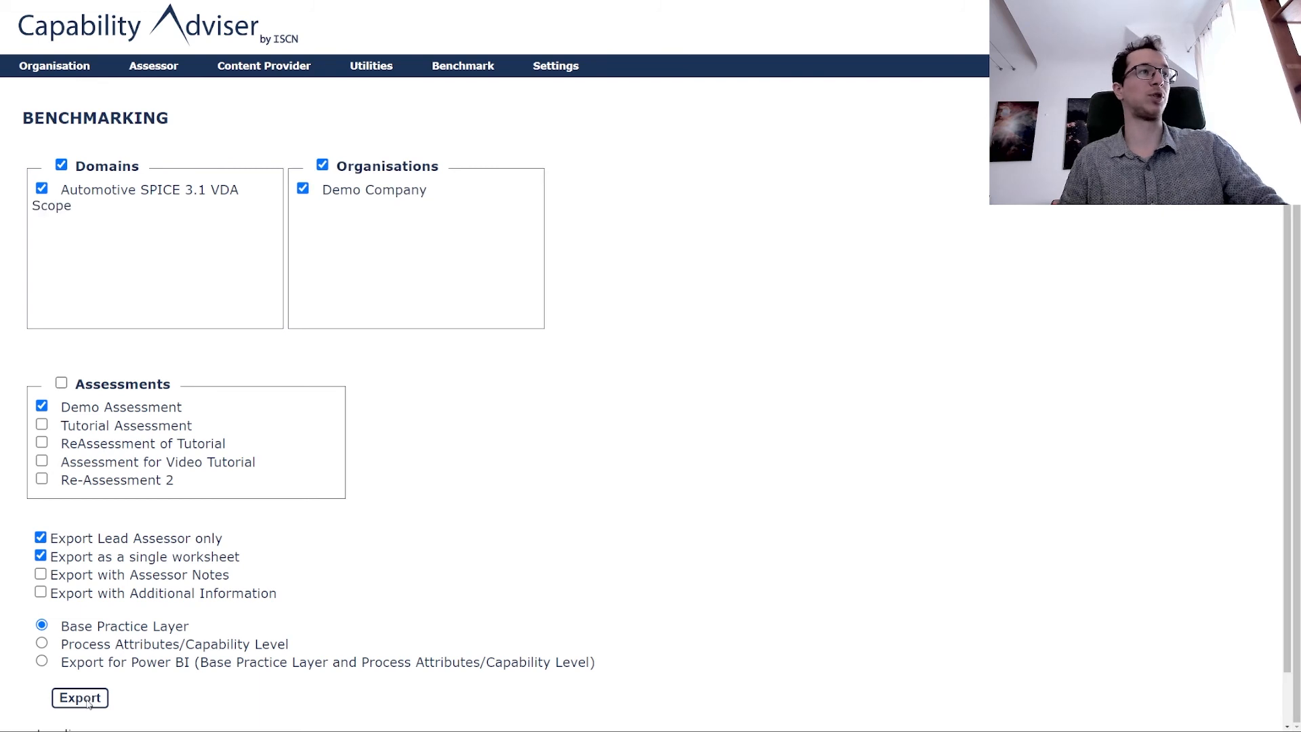
Widen column F in benchmark_export_bp (1).xlsx, inspect the Score column, then close Excel.
scroll(455, 566, down, 1)
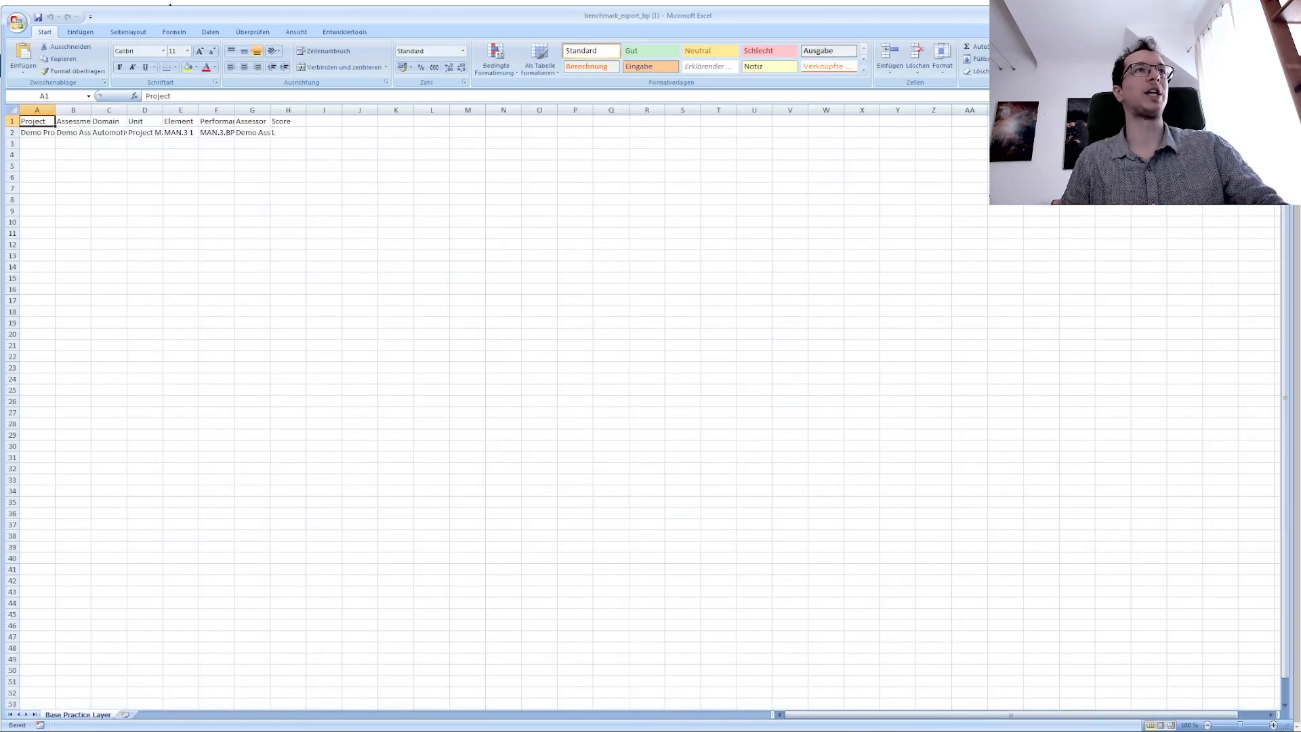
drag(234, 110, 251, 109)
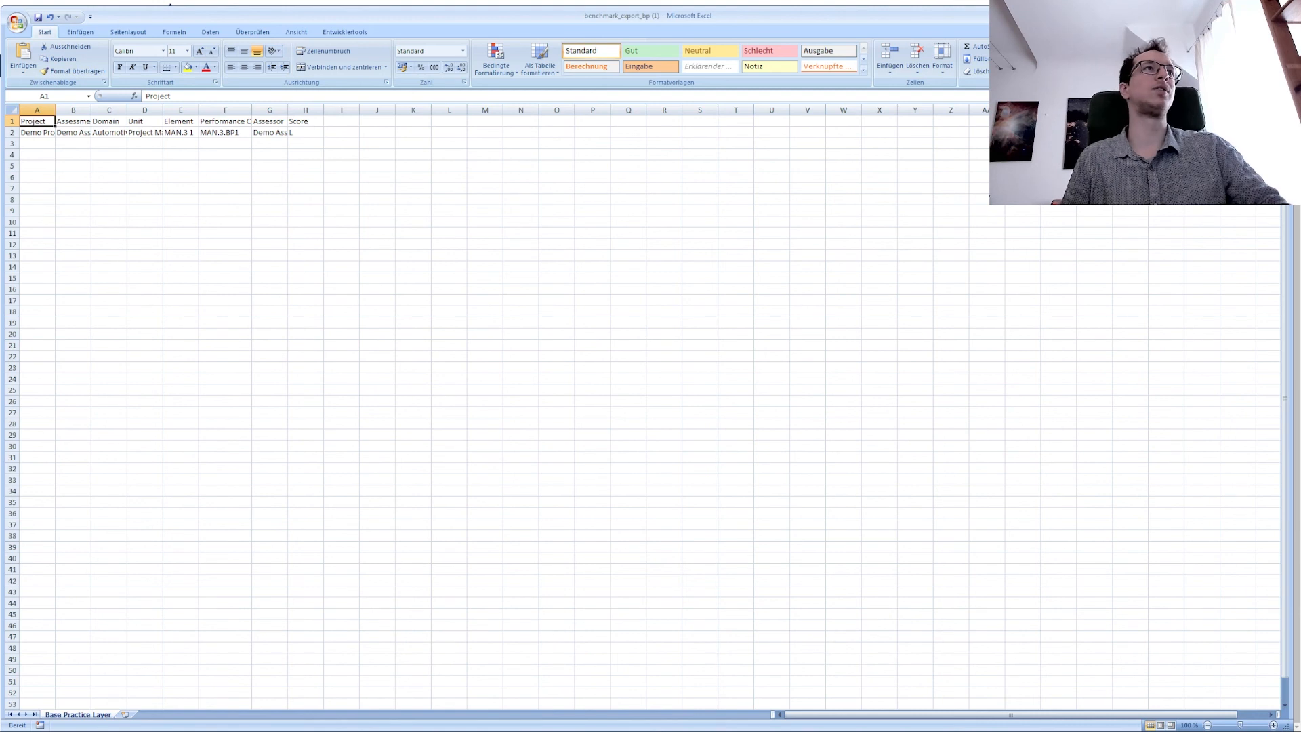
drag(37, 133, 304, 133)
click(414, 189)
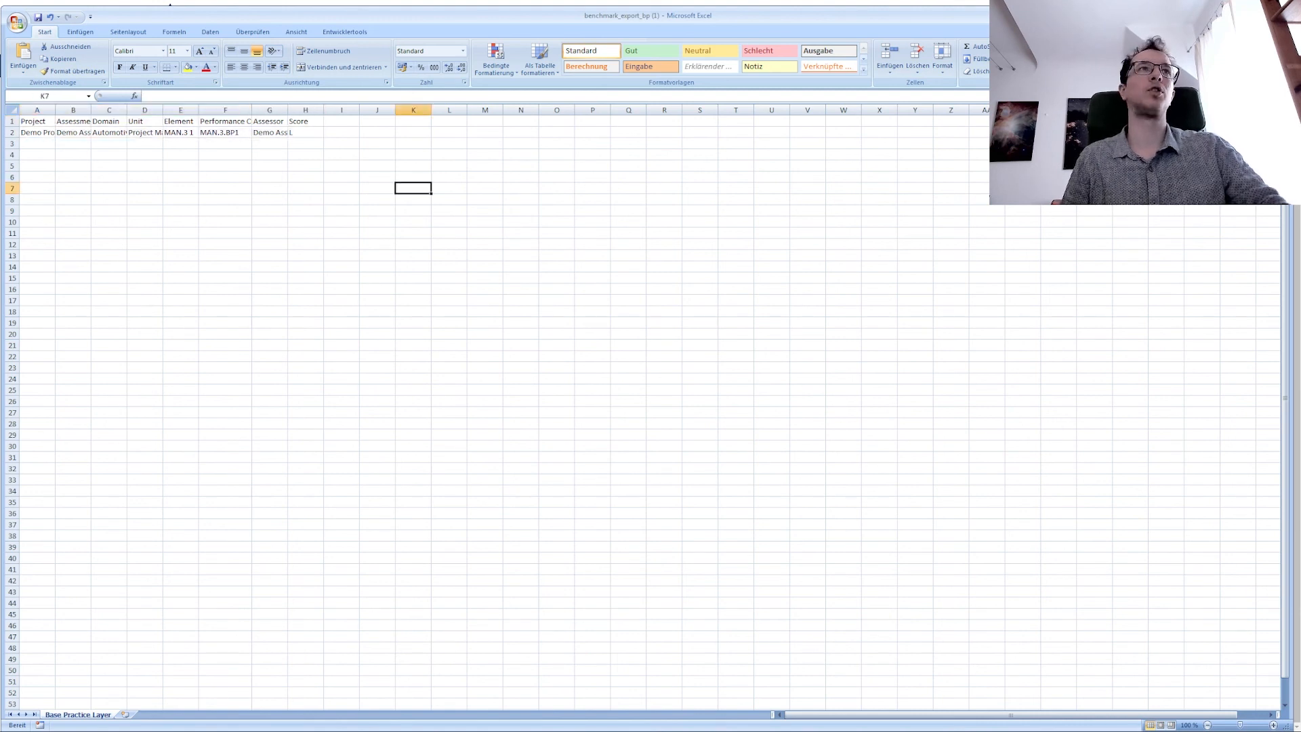
drag(305, 132, 305, 345)
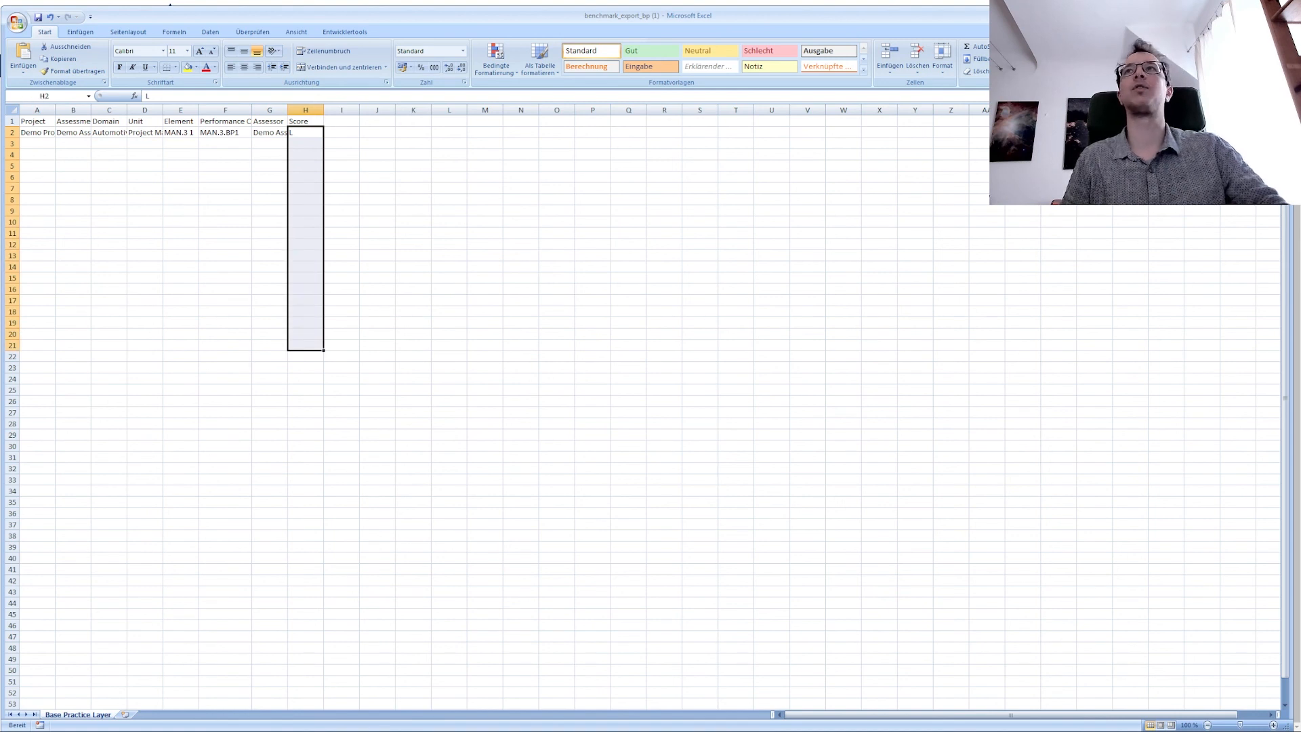
key(alt+F4)
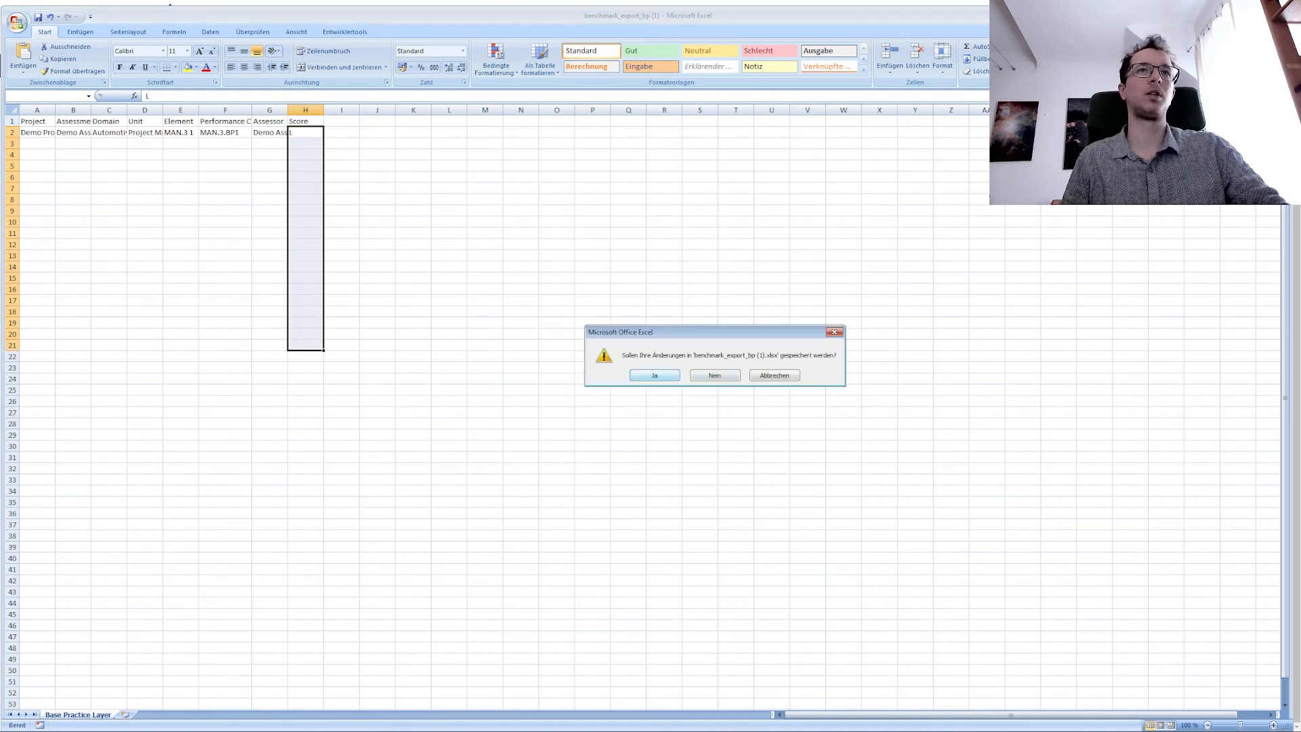
click(705, 377)
scroll(535, 415, up, 2)
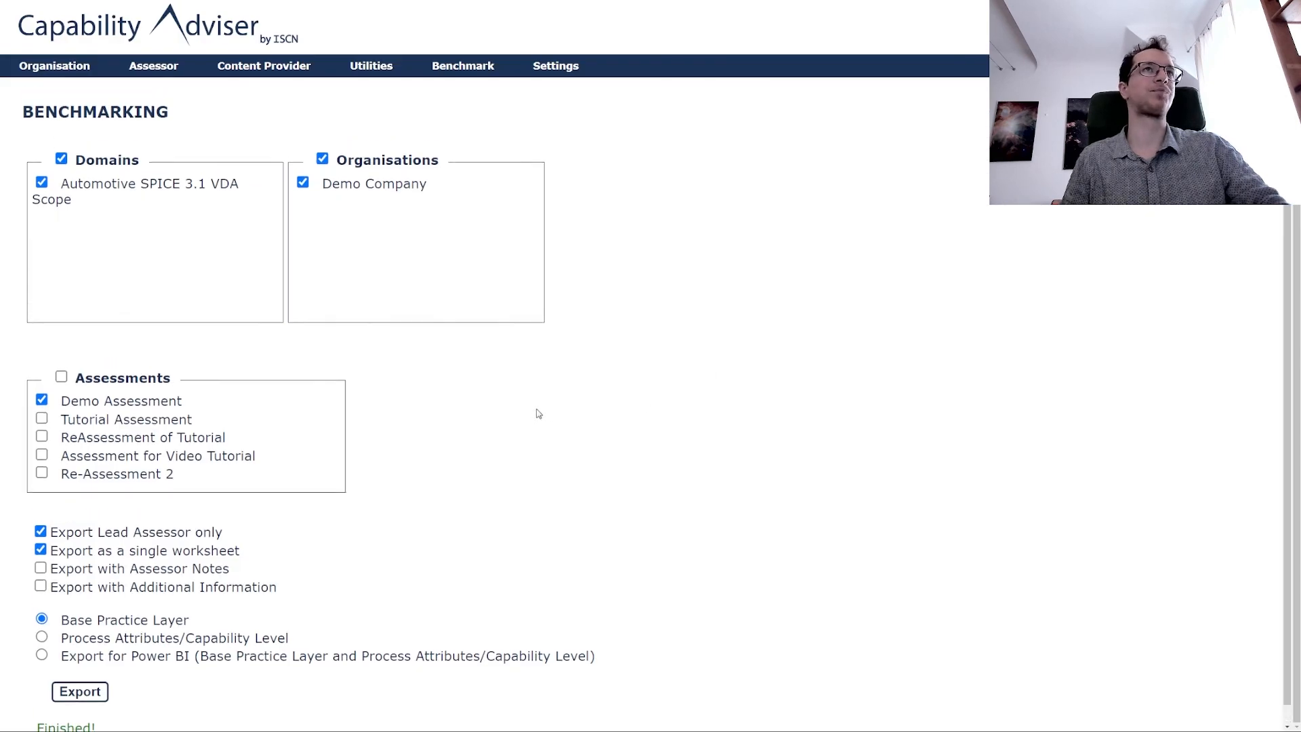
Switch the Capability Adviser theme from Light to Dark in Settings.
click(550, 83)
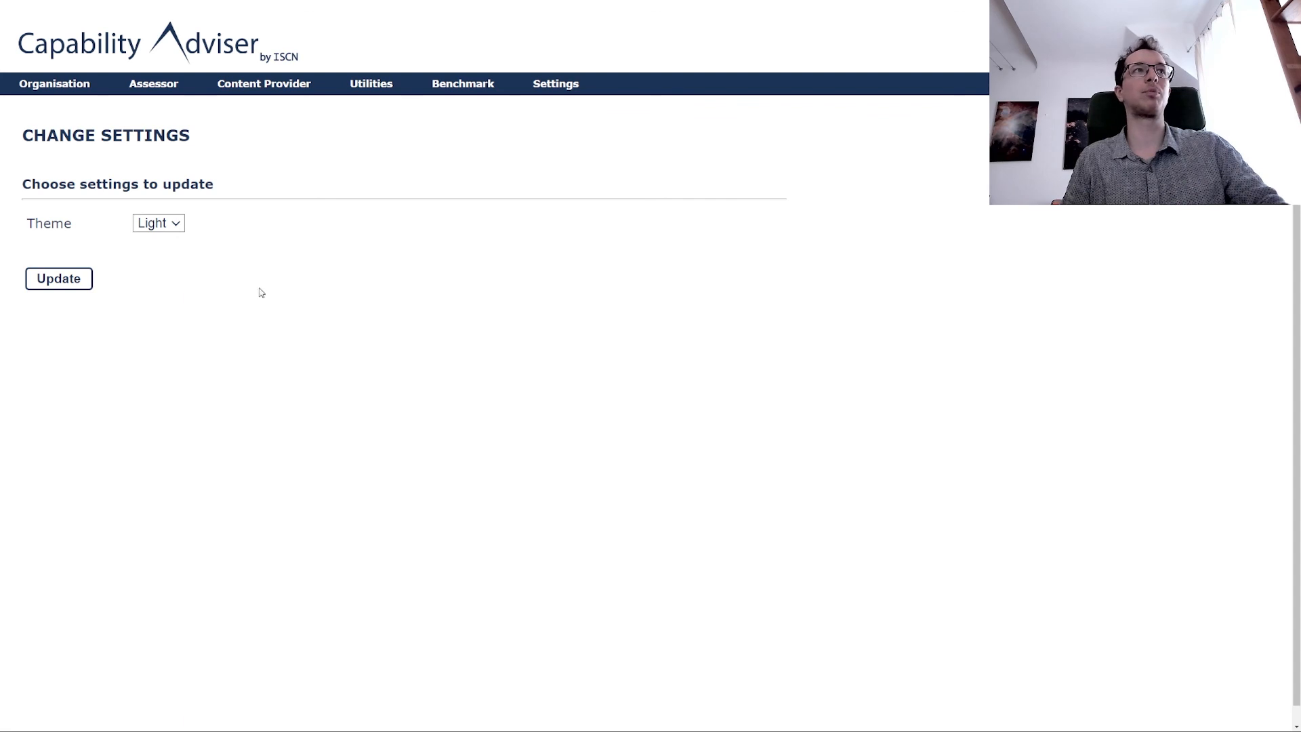
click(175, 225)
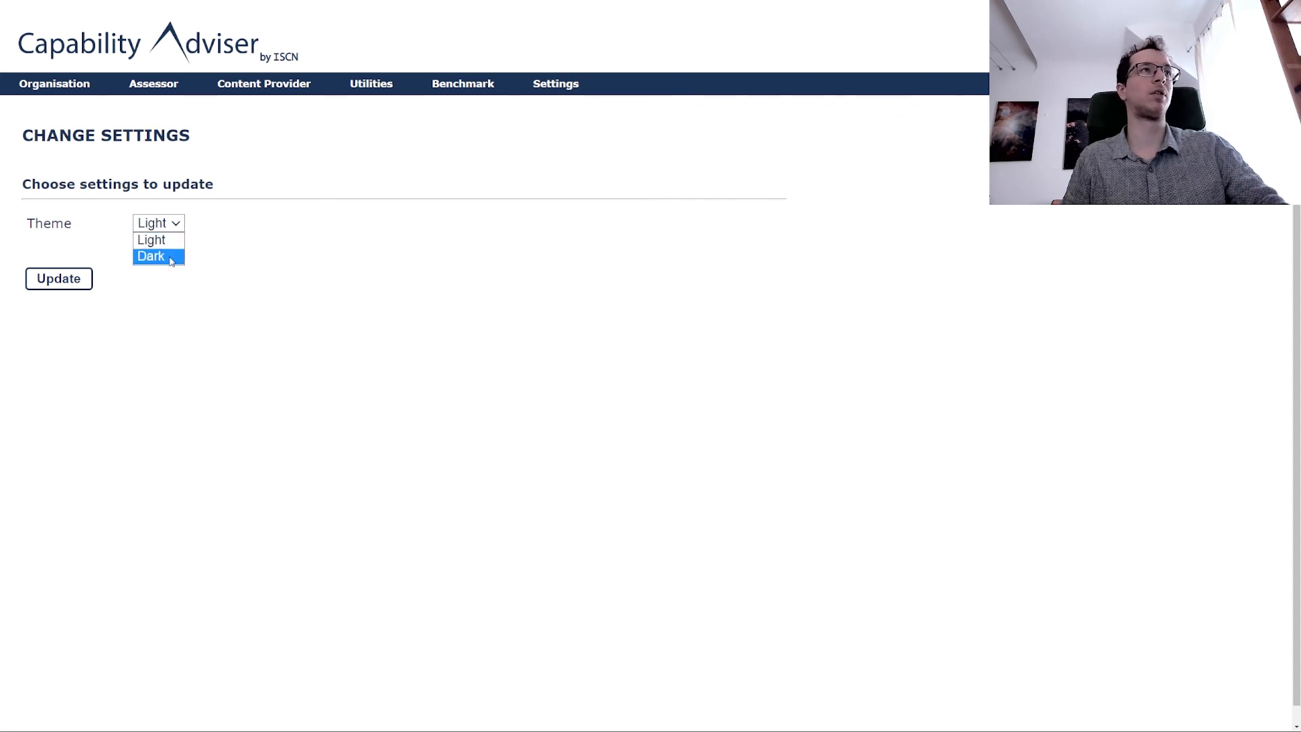
click(153, 257)
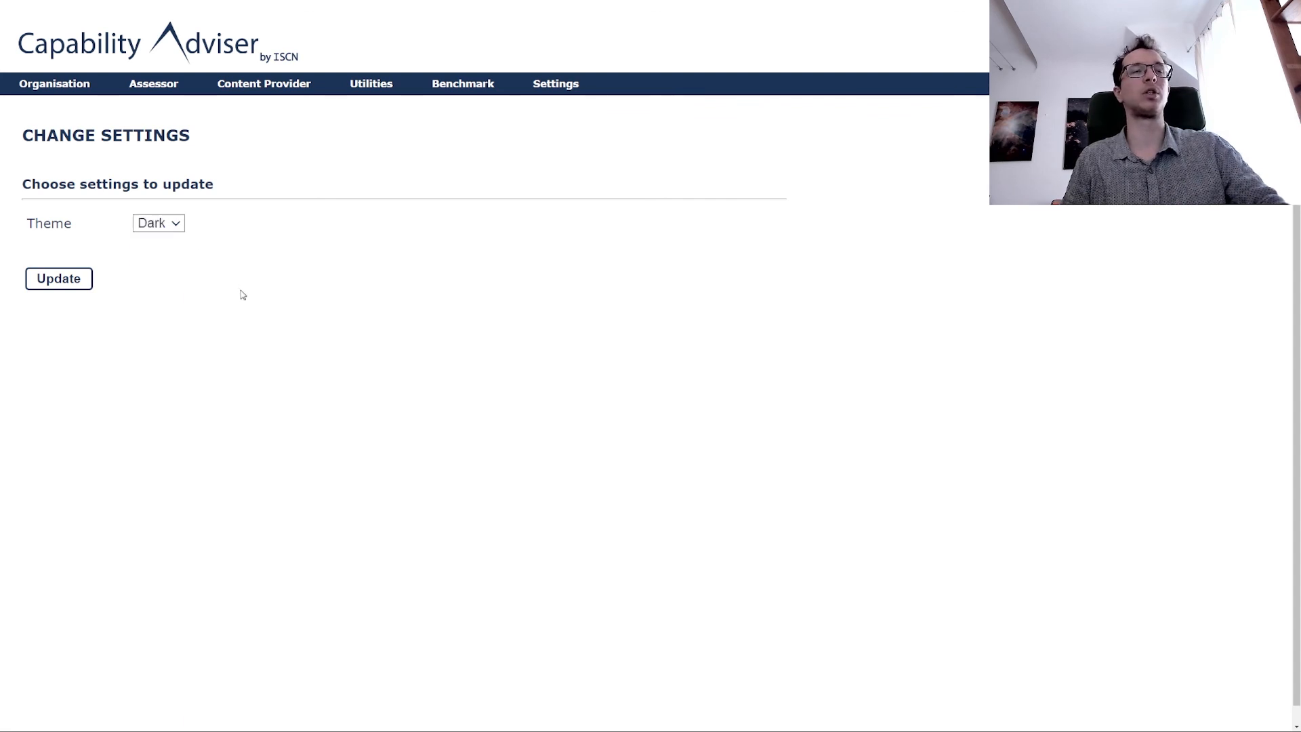